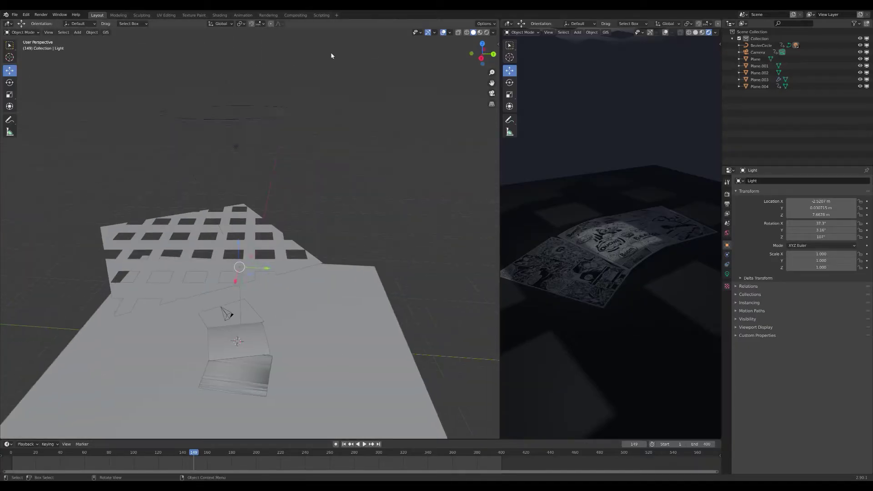
Reposition the perforated plane above the finished comic scene by rotating it about the global Z axis.
{"action": "left_click", "coordinate": [308, 114]}
{"action": "left_click", "coordinate": [204, 236]}
{"action": "key", "text": "g"}
{"action": "key", "text": "x"}
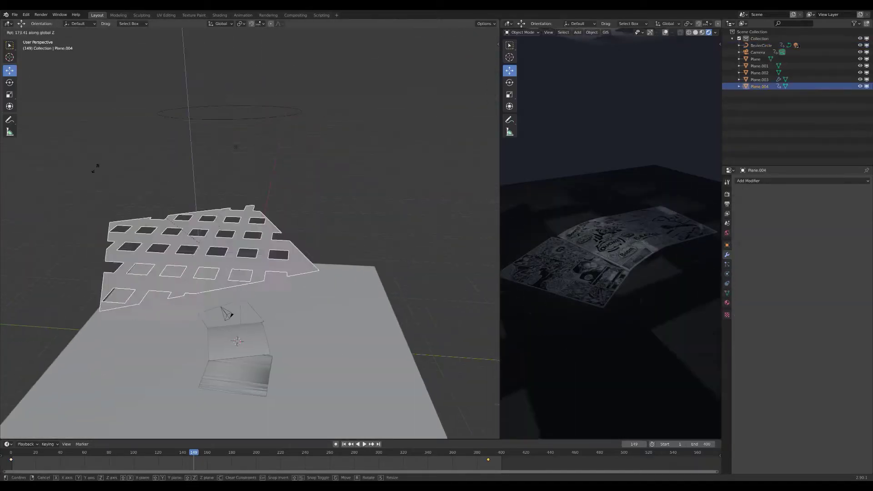
{"action": "left_click", "coordinate": [95, 168]}
Examine the finished comic page scene from several angles and play its animation through the camera view.
{"action": "scroll", "coordinate": [273, 205], "scroll_direction": "up", "scroll_amount": 4}
{"action": "middle_click_drag", "start_coordinate": [318, 214], "coordinate": [327, 179]}
{"action": "left_click", "coordinate": [246, 196]}
{"action": "middle_click_drag", "start_coordinate": [183, 248], "coordinate": [364, 268]}
{"action": "left_click", "coordinate": [272, 297]}
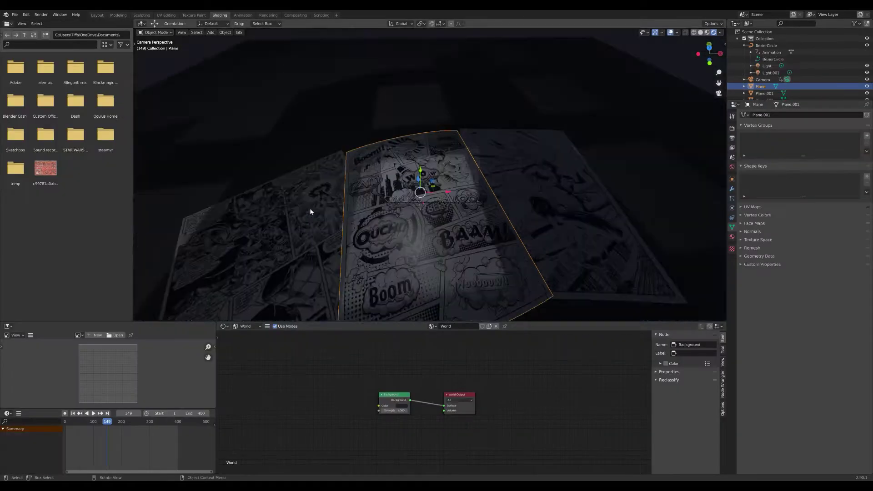
{"action": "key", "text": "space"}
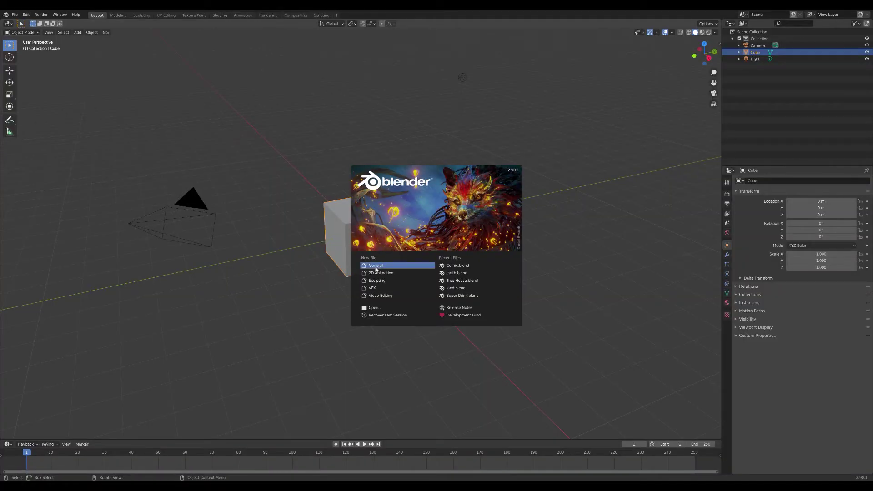
Start a new General file and delete the default cube.
{"action": "left_click", "coordinate": [375, 266]}
{"action": "middle_click_drag", "start_coordinate": [408, 297], "coordinate": [378, 249]}
{"action": "key", "text": "Delete"}
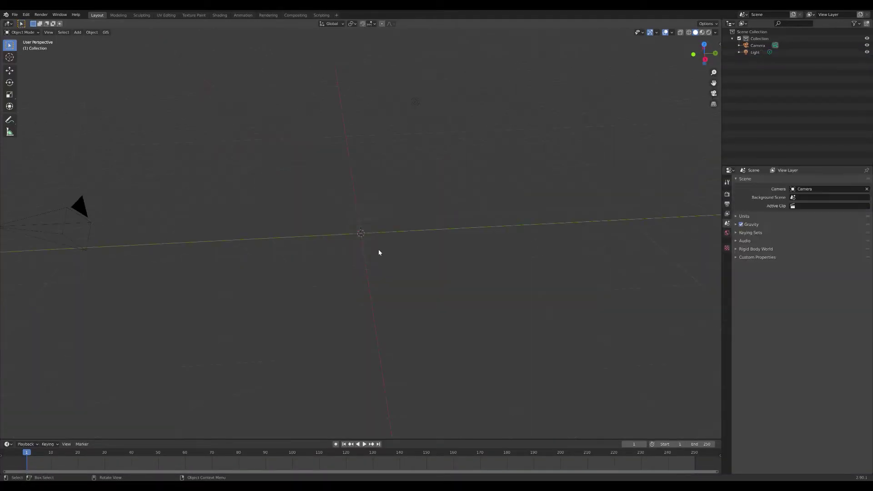
Add a plane at the world origin and scale it up to about 5.2, with about 3.5 along Y.
{"action": "key", "text": "shift+a"}
{"action": "mouse_move", "coordinate": [378, 251]}
{"action": "left_click", "coordinate": [415, 250]}
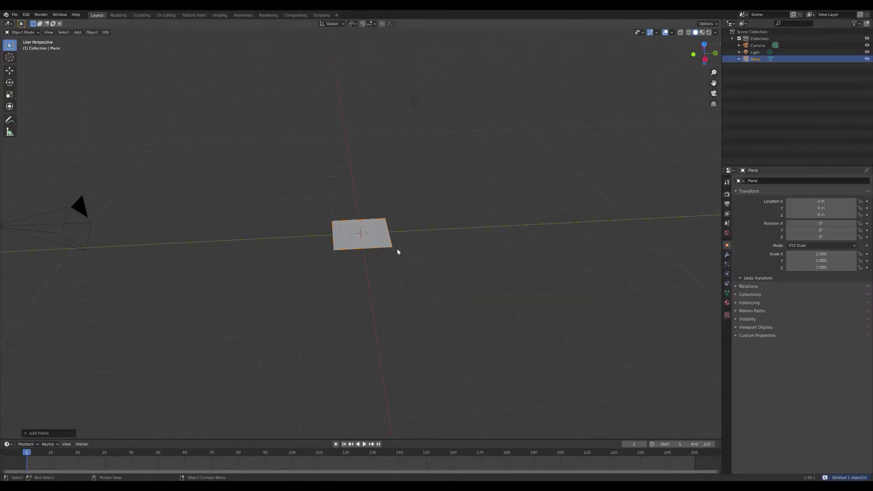
{"action": "key", "text": "s"}
{"action": "left_click", "coordinate": [581, 252]}
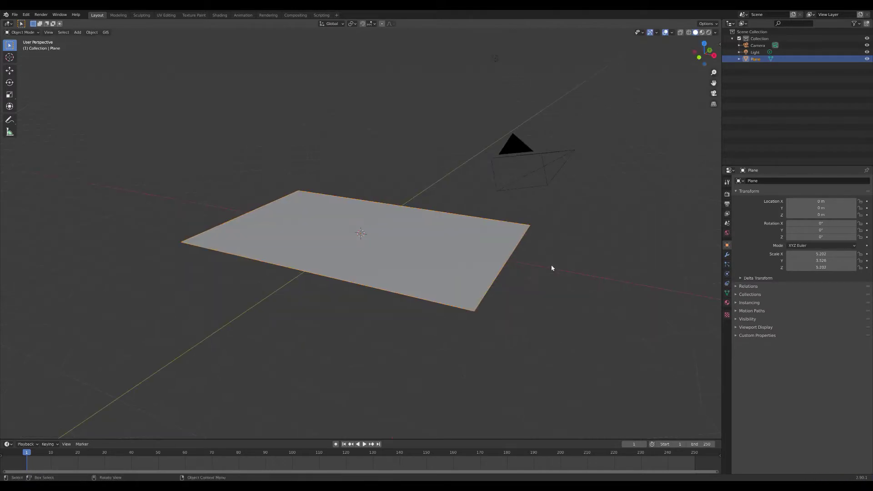
Scale the plane along the X axis to about 4.4 to give it comic page proportions.
{"action": "key", "text": "s"}
{"action": "key", "text": "x"}
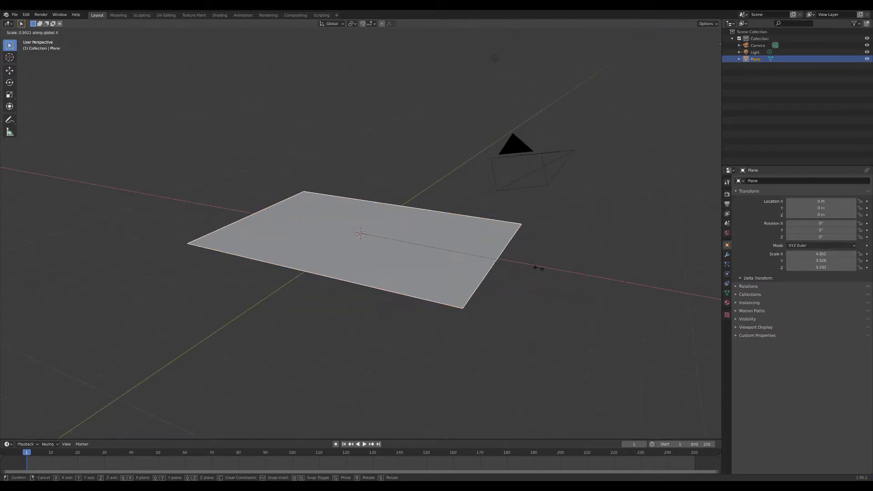
{"action": "left_click", "coordinate": [518, 272]}
{"action": "left_click", "coordinate": [548, 273]}
{"action": "middle_click_drag", "start_coordinate": [548, 274], "coordinate": [494, 282]}
{"action": "left_click", "coordinate": [406, 276]}
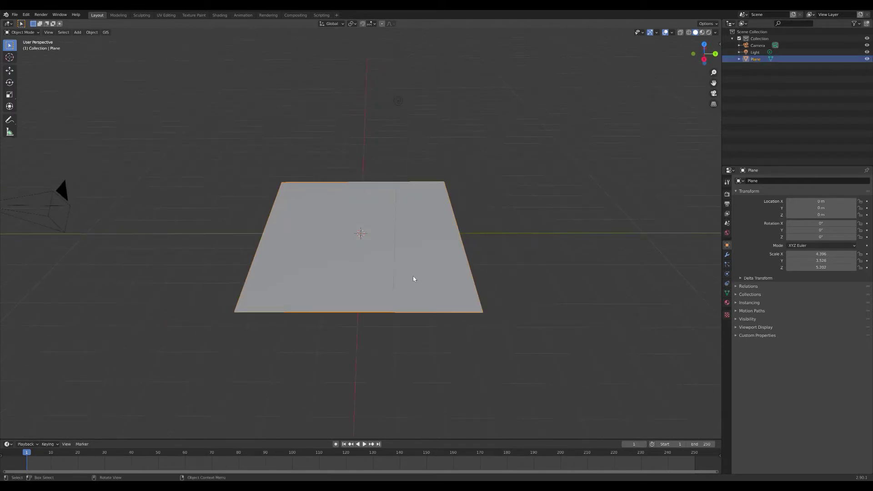
Add a centred lengthwise loop cut to the plane and raise that edge along Z into a ridge.
{"action": "key", "text": "Tab"}
{"action": "key", "text": "ctrl+r"}
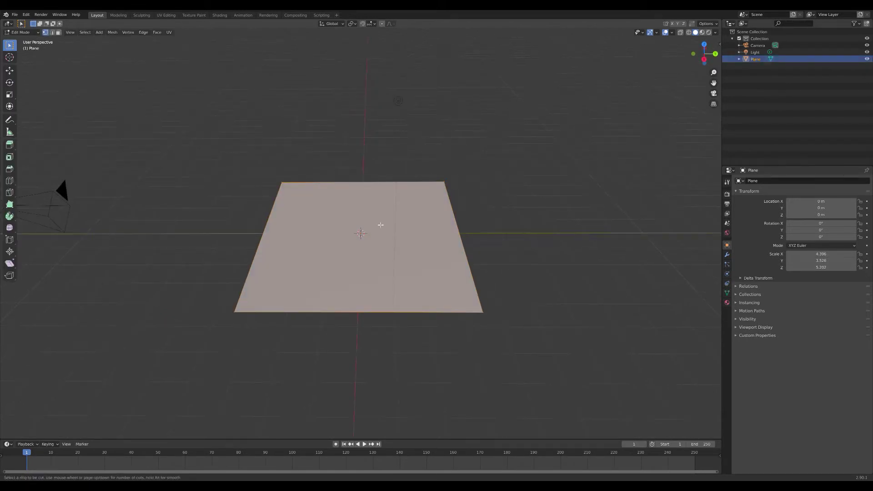
{"action": "left_click", "coordinate": [370, 180]}
{"action": "right_click", "coordinate": [370, 180]}
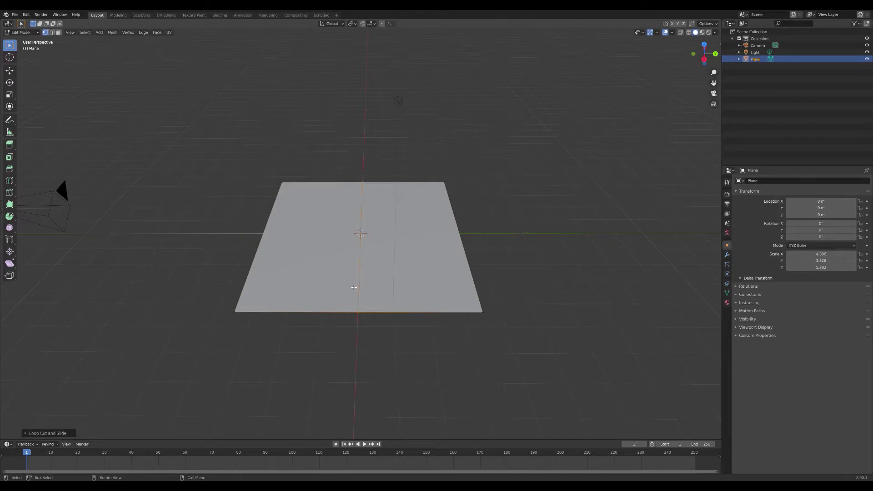
{"action": "middle_click_drag", "start_coordinate": [353, 287], "coordinate": [387, 277]}
{"action": "key", "text": "shift+space"}
{"action": "key", "text": "g"}
{"action": "left_click_drag", "start_coordinate": [364, 206], "coordinate": [378, 179]}
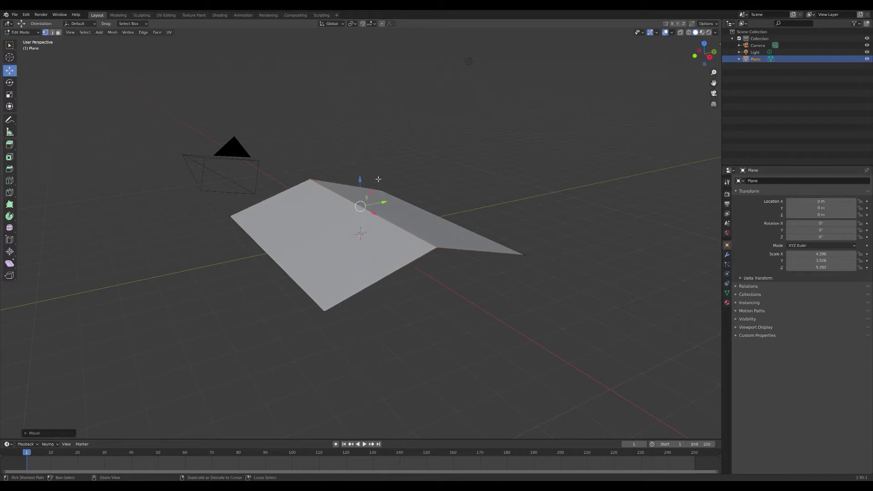
Bevel the raised centre edge with many segments so the page forms a smooth, wide arch.
{"action": "key", "text": "ctrl+b"}
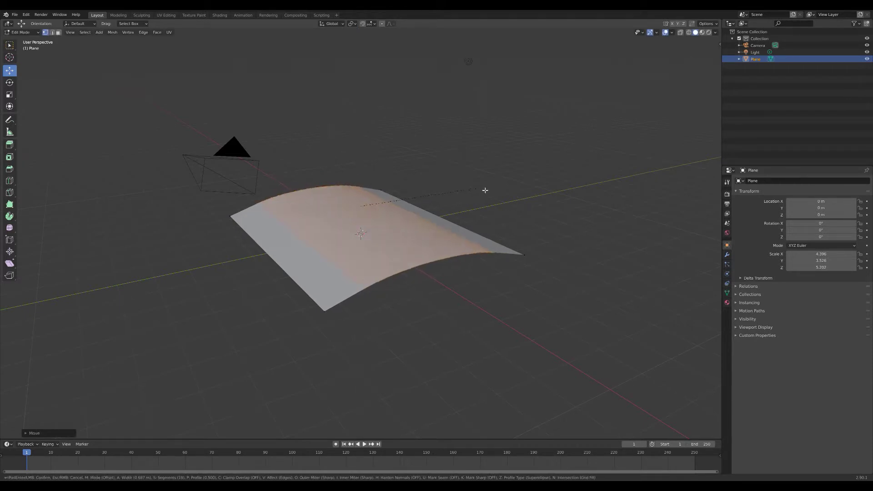
{"action": "left_click", "coordinate": [581, 268]}
{"action": "key", "text": "Tab"}
{"action": "left_click", "coordinate": [573, 275]}
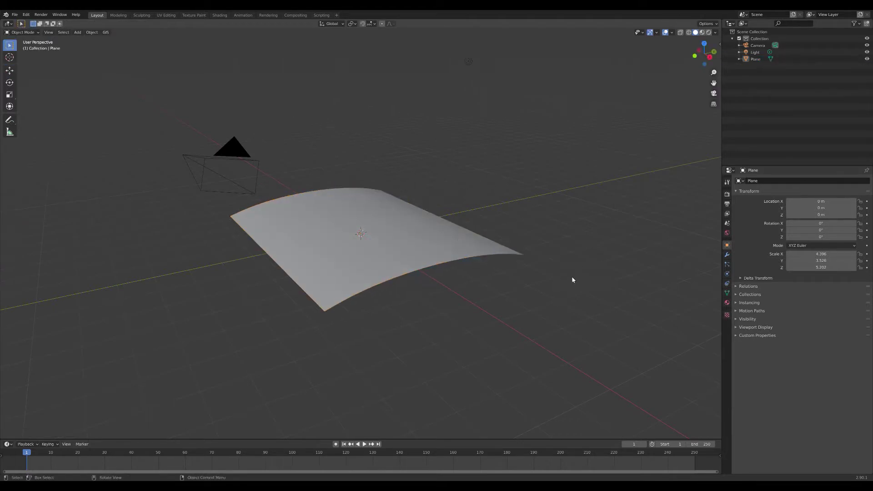
{"action": "middle_click_drag", "start_coordinate": [571, 279], "coordinate": [587, 229]}
{"action": "right_click", "coordinate": [487, 310]}
{"action": "key", "text": "Escape"}
{"action": "left_click", "coordinate": [486, 276]}
Add a second plane beside the arched page along Y and scale it to about 4.4 by 3.5.
{"action": "key", "text": "shift+a"}
{"action": "mouse_move", "coordinate": [604, 228]}
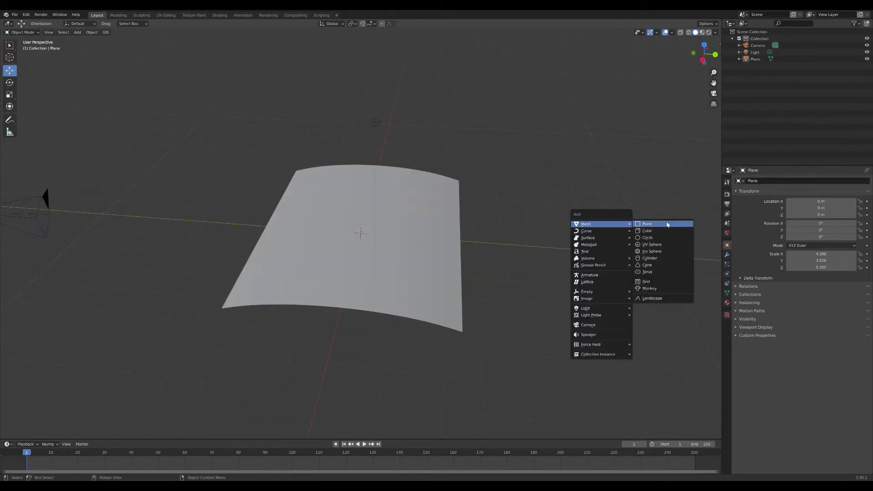
{"action": "left_click", "coordinate": [649, 230]}
{"action": "left_click_drag", "start_coordinate": [390, 239], "coordinate": [584, 276]}
{"action": "key", "text": "s"}
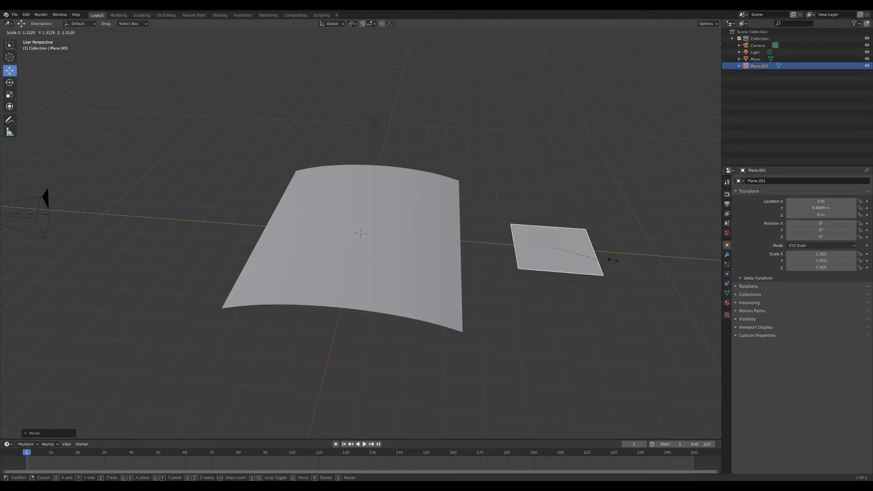
{"action": "left_click", "coordinate": [0, 272]}
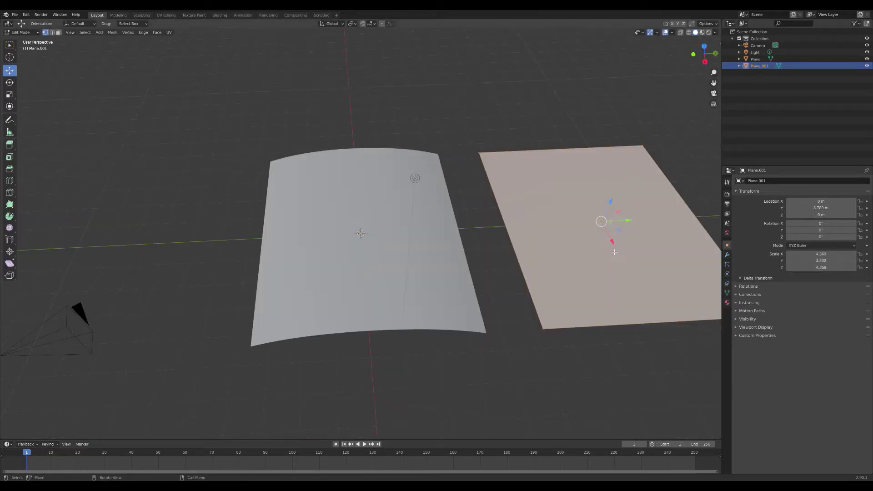
Add two lengthwise loop cuts that divide the second plane into three strips.
{"action": "key", "text": "ctrl+r"}
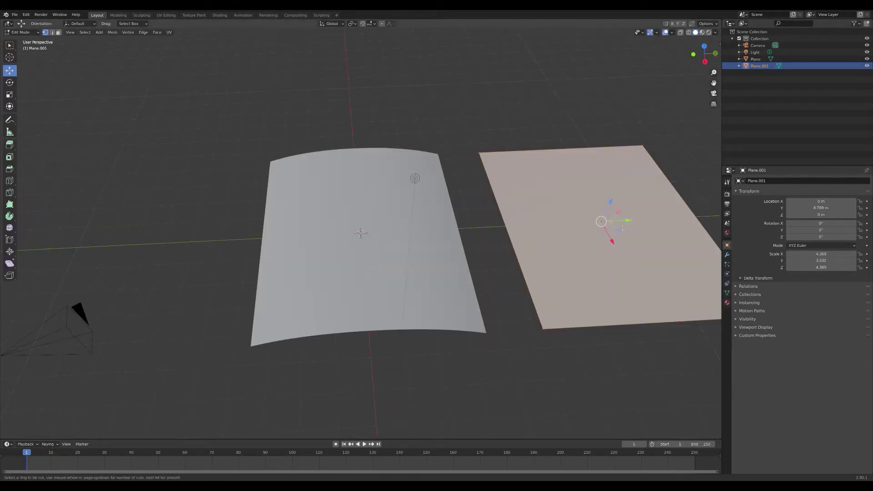
{"action": "left_click", "coordinate": [551, 149]}
{"action": "left_click", "coordinate": [581, 143]}
{"action": "key", "text": "ctrl+r"}
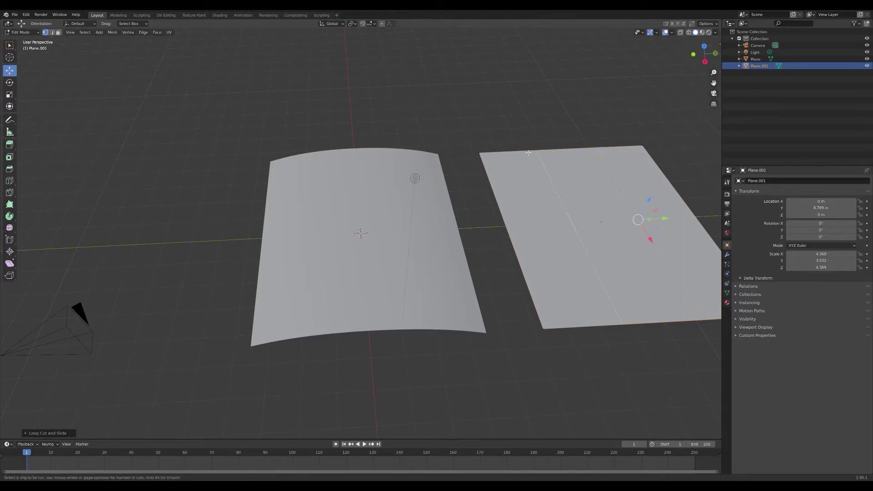
{"action": "left_click", "coordinate": [528, 152]}
{"action": "left_click", "coordinate": [542, 150]}
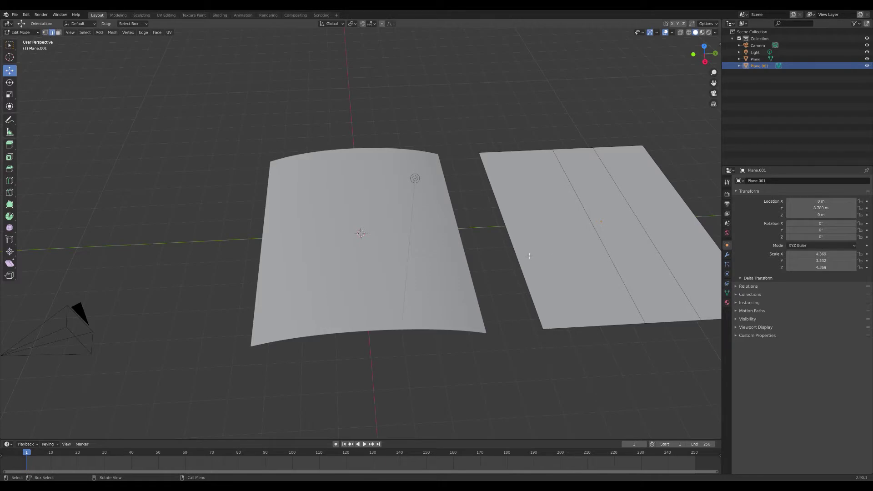
Fold the second plane by raising its edge nearest the arched page and one cut, and lowering the other cut along Z.
{"action": "left_click_drag", "start_coordinate": [515, 207], "coordinate": [520, 167]}
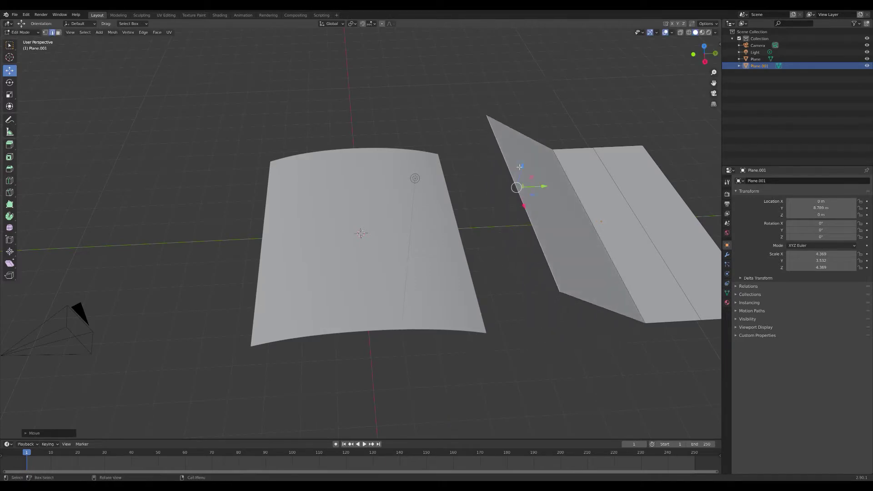
{"action": "left_click", "coordinate": [586, 215]}
{"action": "left_click_drag", "start_coordinate": [600, 205], "coordinate": [607, 191]}
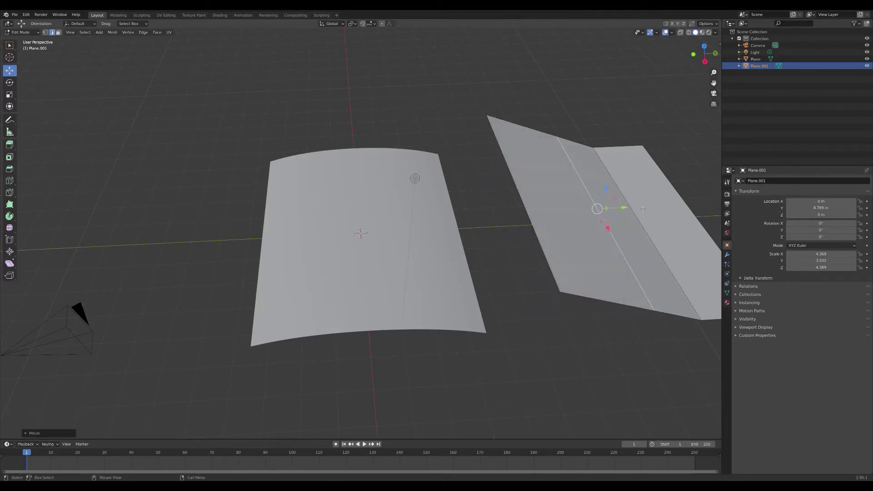
{"action": "left_click", "coordinate": [646, 226]}
{"action": "left_click_drag", "start_coordinate": [648, 210], "coordinate": [647, 219]}
{"action": "left_click", "coordinate": [518, 193]}
{"action": "left_click_drag", "start_coordinate": [523, 175], "coordinate": [522, 189]}
Bevel both inner edges of the second plane to turn its folds into smooth wavy curves.
{"action": "left_click", "coordinate": [605, 219]}
{"action": "key", "text": "ctrl+b"}
{"action": "left_click", "coordinate": [673, 232]}
{"action": "left_click", "coordinate": [636, 230]}
{"action": "key", "text": "ctrl+b"}
{"action": "left_click", "coordinate": [682, 225]}
{"action": "key", "text": "Tab"}
Adjust the placement of the wavy plane beside the arched page.
{"action": "middle_click_drag", "start_coordinate": [681, 226], "coordinate": [629, 195]}
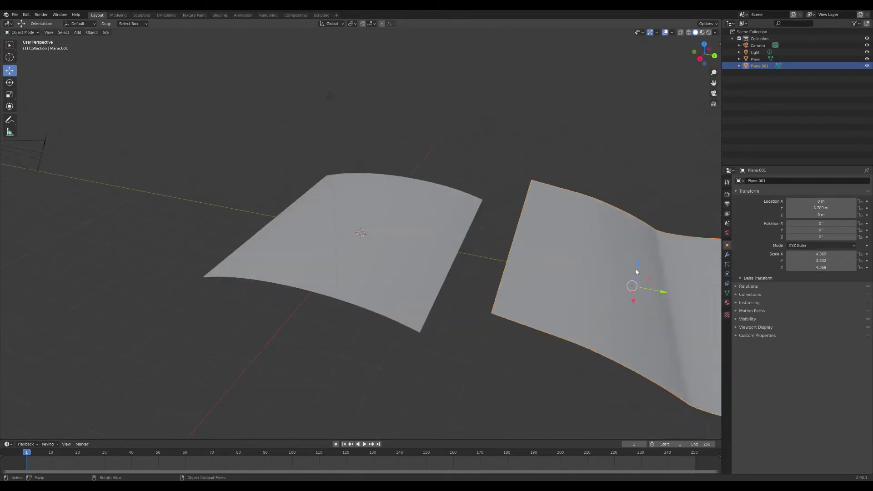
{"action": "left_click_drag", "start_coordinate": [648, 278], "coordinate": [619, 256]}
{"action": "key", "text": "y"}
{"action": "left_click", "coordinate": [629, 300]}
{"action": "mouse_move", "coordinate": [545, 196]}
{"action": "middle_mouse_down"}
{"action": "mouse_move", "coordinate": [588, 221]}
{"action": "mouse_move", "coordinate": [555, 191]}
{"action": "middle_mouse_up"}
Apply all transforms to the arched page and to the wavy page.
{"action": "left_click", "coordinate": [432, 241]}
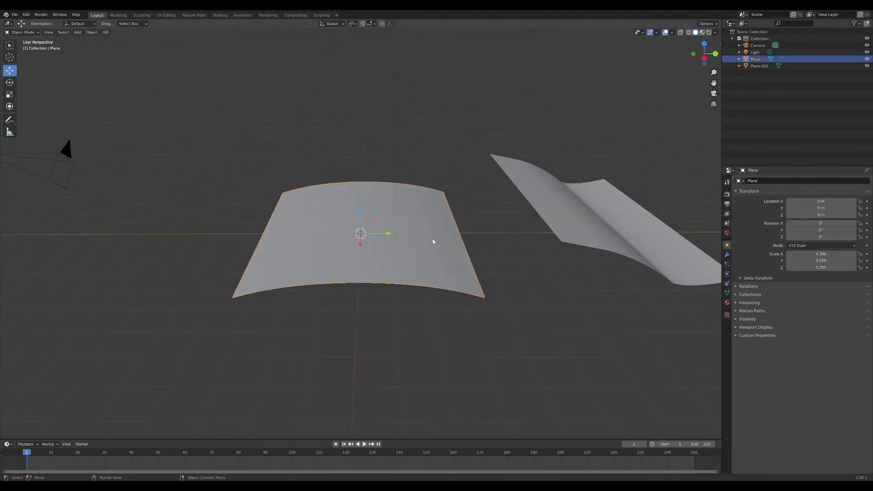
{"action": "key", "text": "ctrl+a"}
{"action": "left_click", "coordinate": [430, 261]}
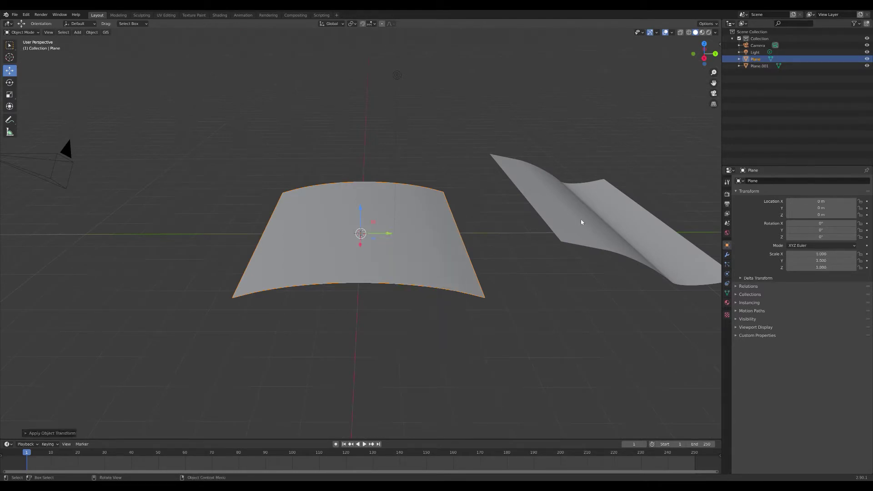
{"action": "left_click", "coordinate": [581, 220]}
{"action": "key", "text": "ctrl+a"}
{"action": "left_click", "coordinate": [578, 225]}
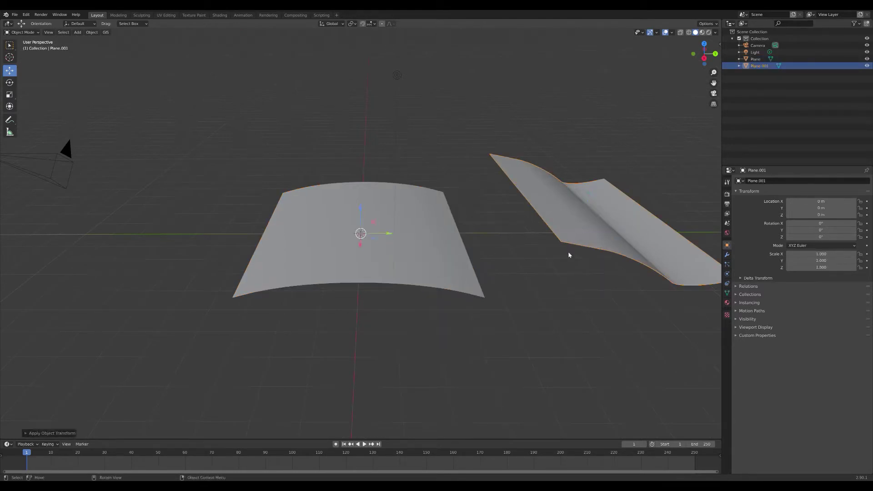
Set the origins of both page planes to their Center of Mass (Surface).
{"action": "left_click", "coordinate": [569, 254]}
{"action": "mouse_move", "coordinate": [571, 256]}
{"action": "middle_mouse_down"}
{"action": "mouse_move", "coordinate": [554, 275]}
{"action": "mouse_move", "coordinate": [515, 248]}
{"action": "mouse_move", "coordinate": [572, 262]}
{"action": "middle_mouse_up"}
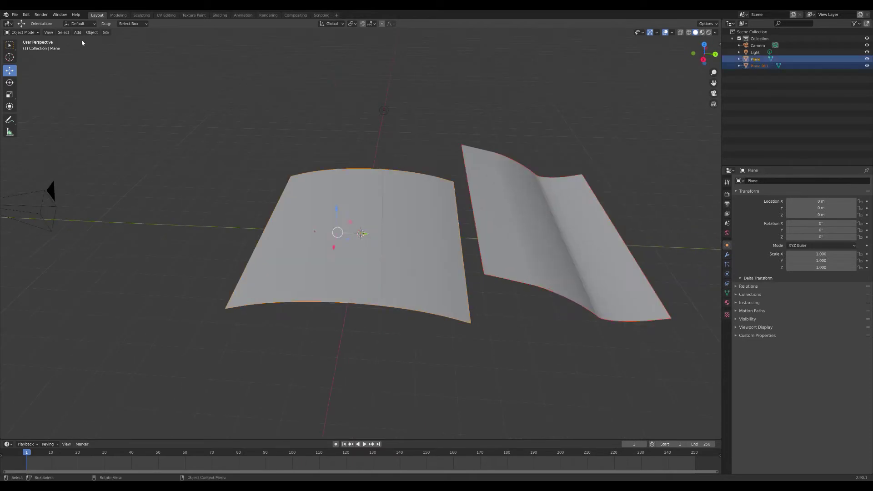
{"action": "left_click", "coordinate": [87, 33]}
{"action": "mouse_move", "coordinate": [99, 48]}
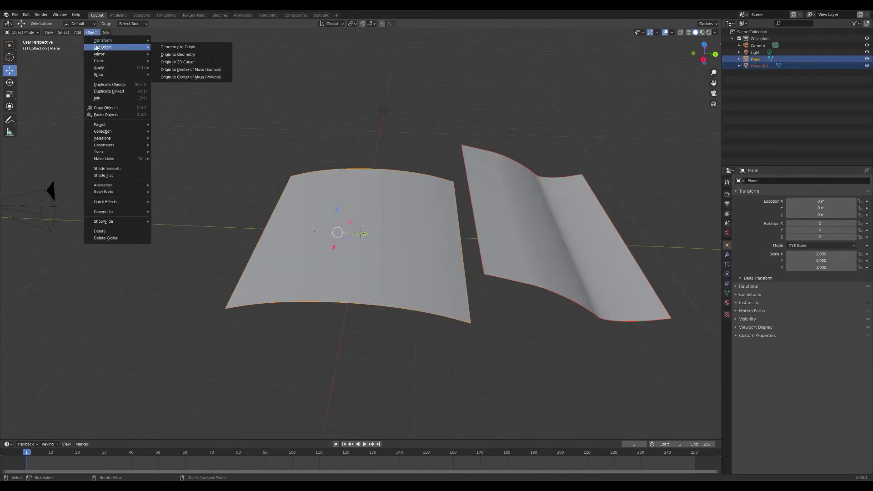
{"action": "left_click", "coordinate": [208, 71]}
{"action": "left_click", "coordinate": [181, 288]}
Add a third plane as the ground beneath the pages and scale it up to about 21.
{"action": "middle_click_drag", "start_coordinate": [181, 289], "coordinate": [477, 336]}
{"action": "key", "text": "shift+a"}
{"action": "mouse_move", "coordinate": [457, 313]}
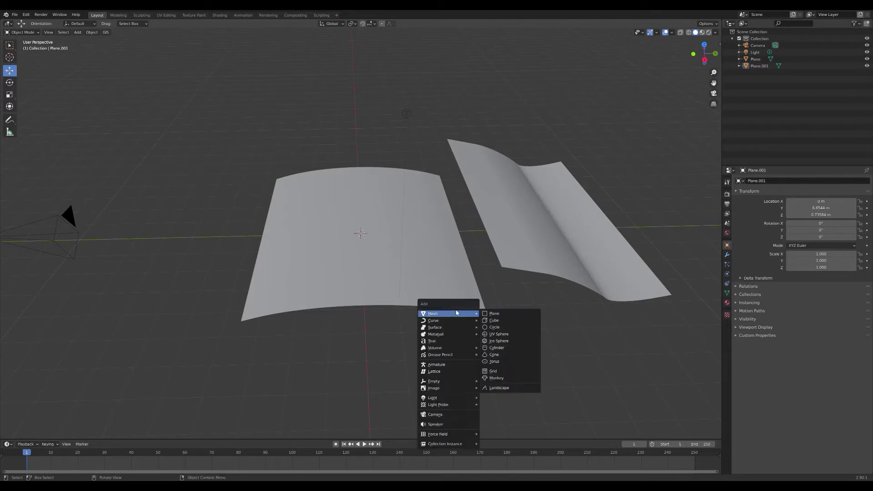
{"action": "left_click", "coordinate": [522, 316]}
{"action": "key", "text": "s"}
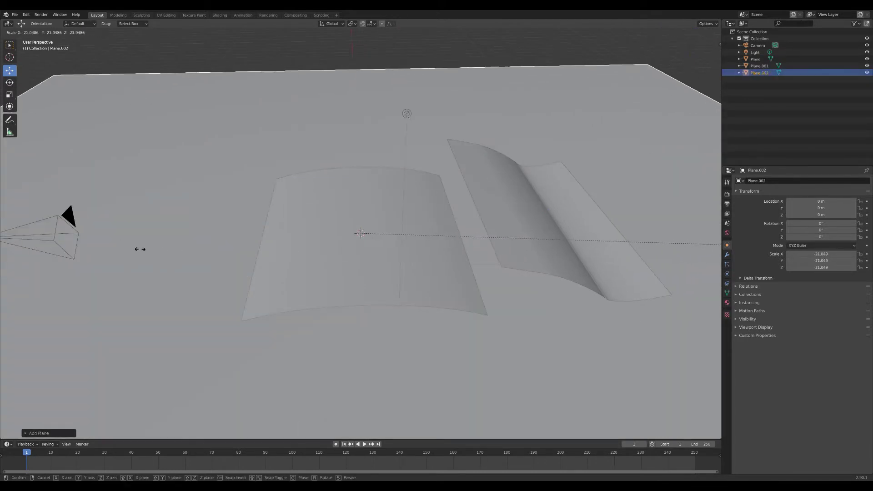
{"action": "left_click", "coordinate": [139, 261]}
Select the arched page and open its UV layout for editing.
{"action": "scroll", "coordinate": [321, 195], "scroll_direction": "down", "scroll_amount": 5}
{"action": "left_click", "coordinate": [442, 140]}
{"action": "middle_click_drag", "start_coordinate": [442, 140], "coordinate": [419, 231]}
{"action": "left_click", "coordinate": [419, 231]}
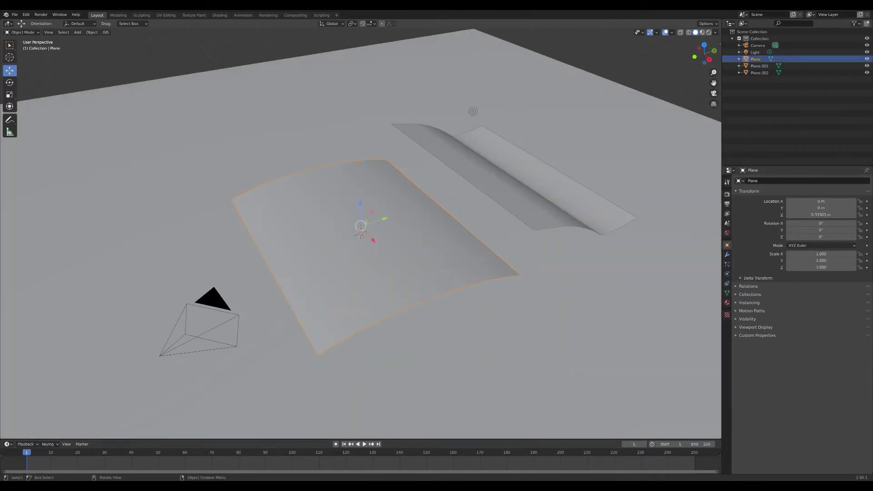
{"action": "left_click", "coordinate": [167, 15]}
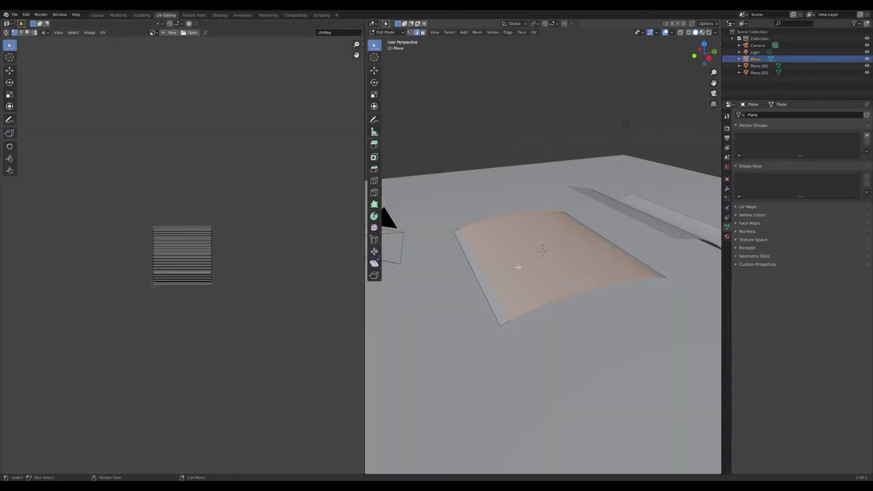
{"action": "scroll", "coordinate": [267, 255], "scroll_direction": "up", "scroll_amount": 6}
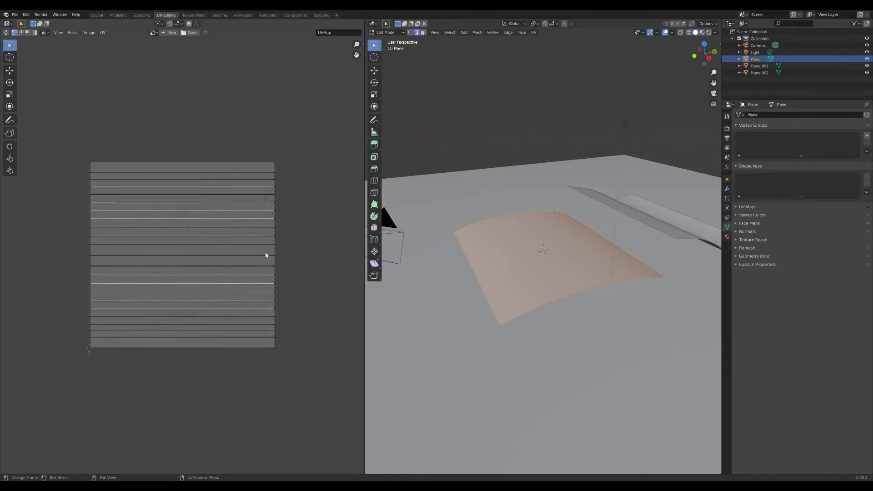
Select all of the arched page's geometry and load the black-and-white comic image behind its UV layout.
{"action": "left_click", "coordinate": [518, 105]}
{"action": "key", "text": "a"}
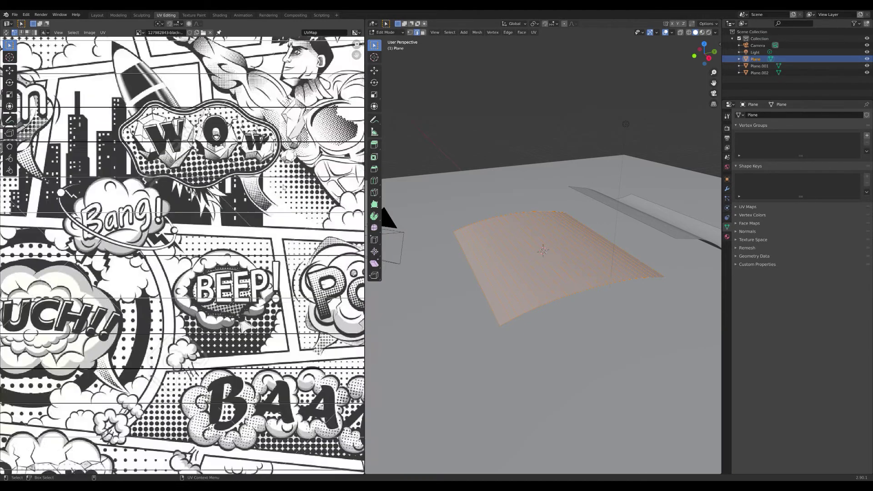
{"action": "scroll", "coordinate": [283, 190], "scroll_direction": "down", "scroll_amount": 8}
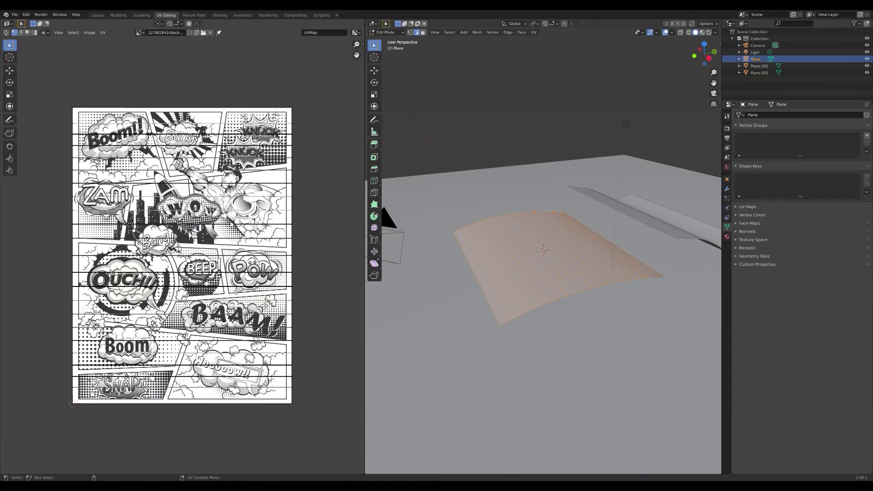
{"action": "middle_click_drag", "start_coordinate": [509, 273], "coordinate": [529, 290]}
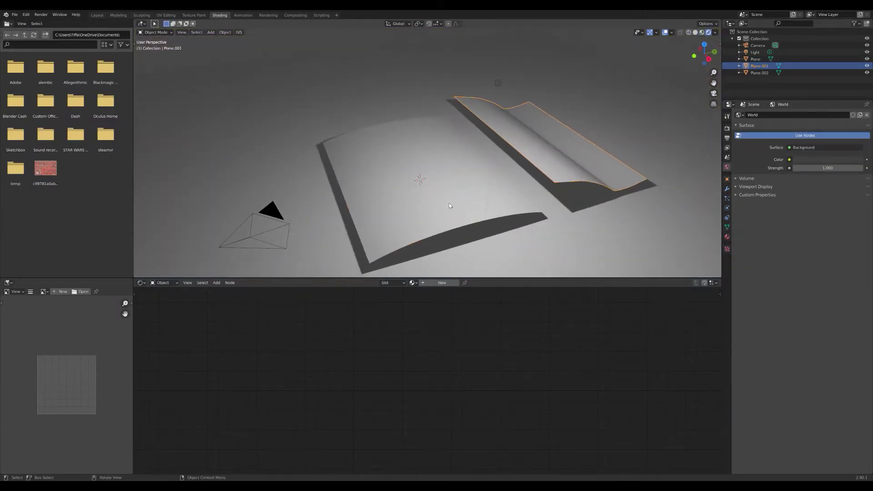
Create a new material for the arched page with an Image Texture feeding Base Color, using the 095ca0e09b6b99f50944f7f2c552c0f3.jpg comic image.
{"action": "left_click", "coordinate": [448, 203]}
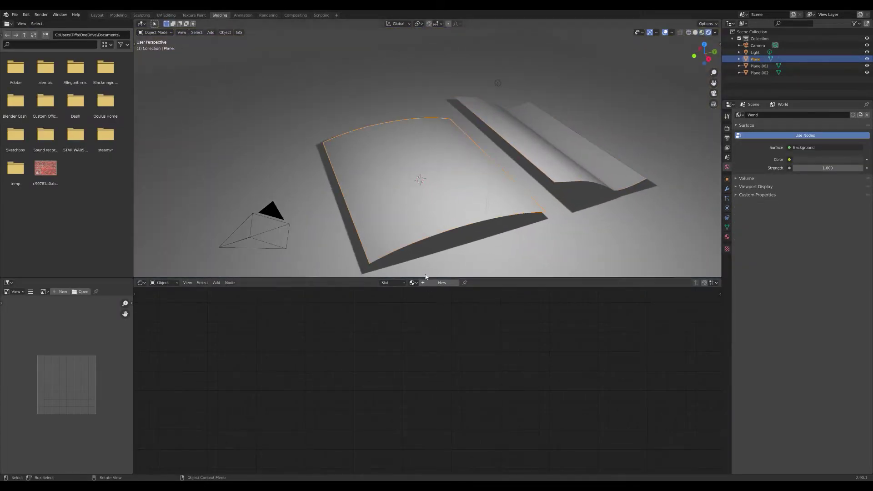
{"action": "left_click", "coordinate": [427, 283]}
{"action": "key", "text": "shift+a"}
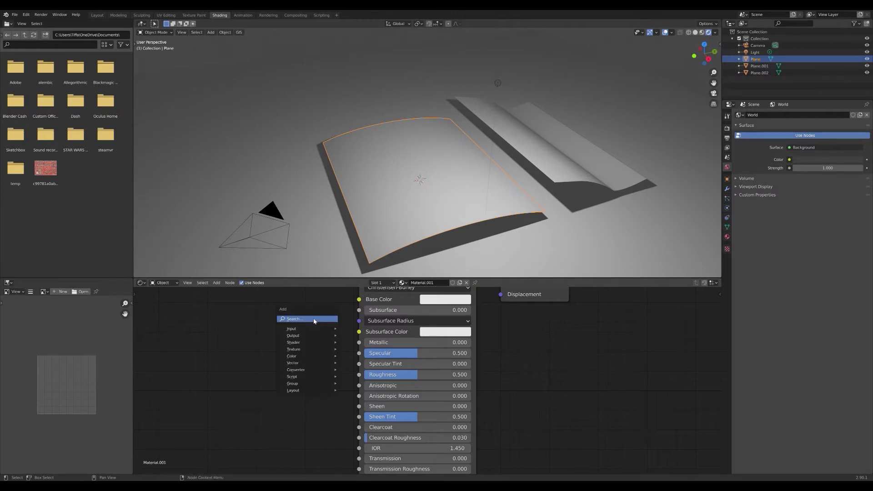
{"action": "mouse_move", "coordinate": [318, 320]}
{"action": "type", "text": "image"}
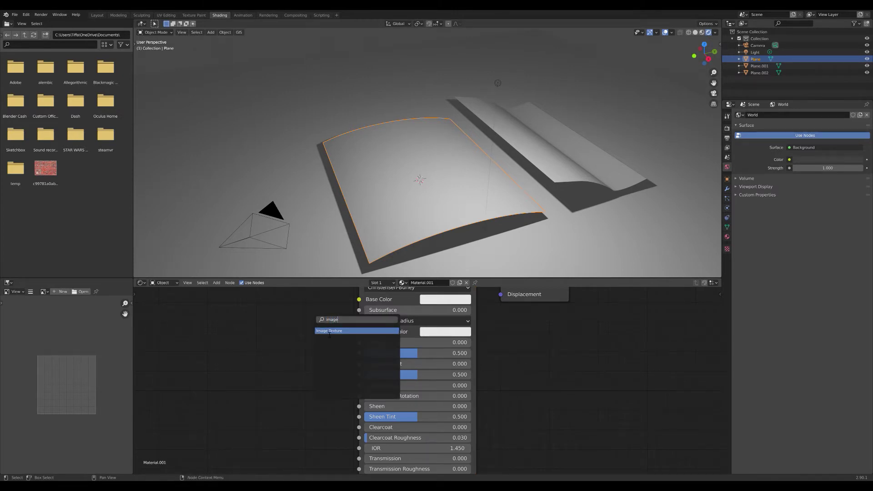
{"action": "left_click", "coordinate": [329, 330]}
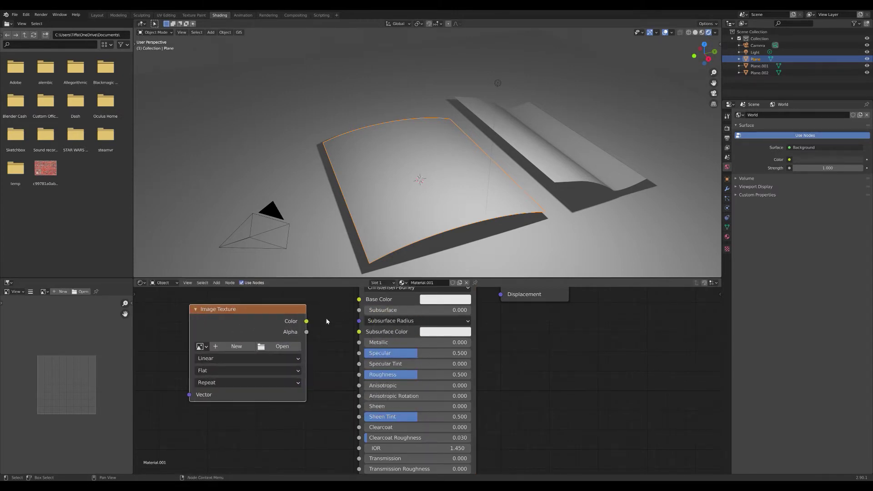
{"action": "left_click_drag", "start_coordinate": [344, 303], "coordinate": [359, 299]}
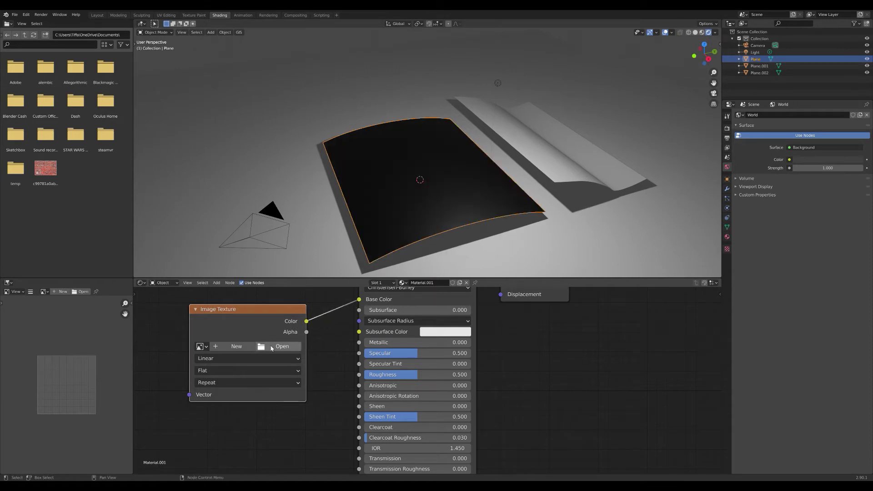
{"action": "left_click", "coordinate": [200, 347]}
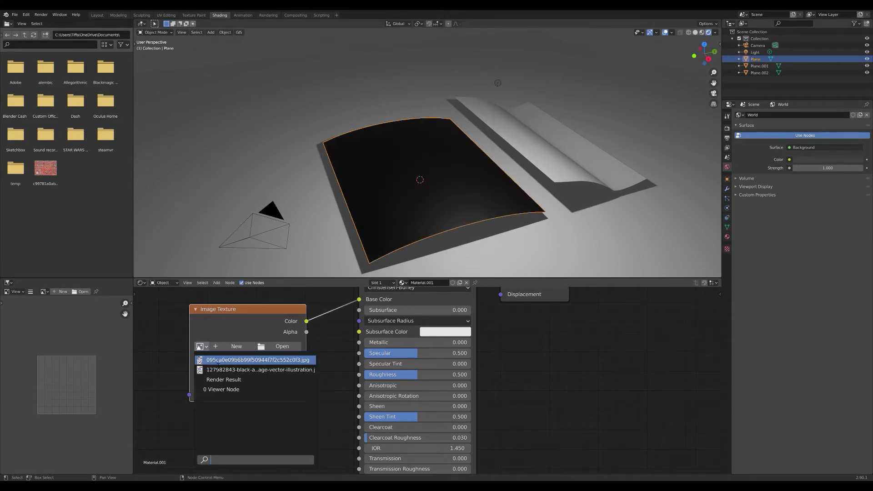
{"action": "left_click", "coordinate": [219, 360]}
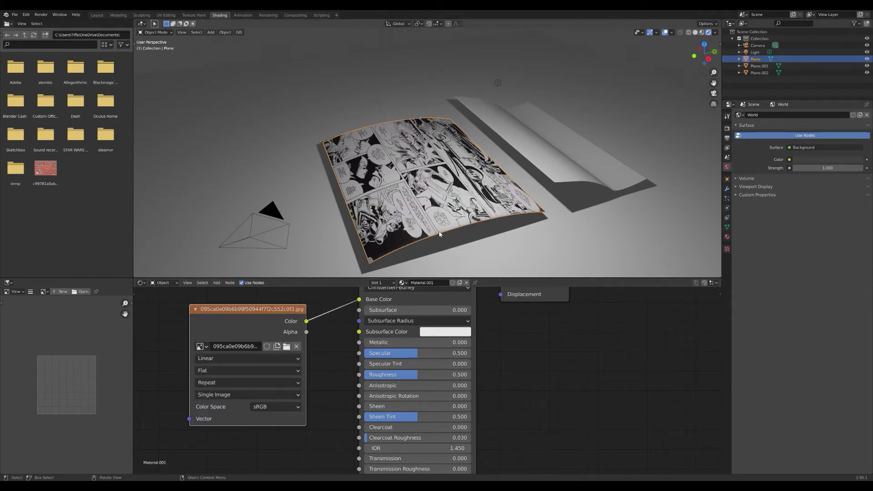
Scale the arched page down along the global X axis to correct the proportions of its comic artwork.
{"action": "left_click", "coordinate": [422, 210]}
{"action": "left_click", "coordinate": [421, 210]}
{"action": "middle_click_drag", "start_coordinate": [421, 210], "coordinate": [458, 235]}
{"action": "key", "text": "s"}
{"action": "key", "text": "x"}
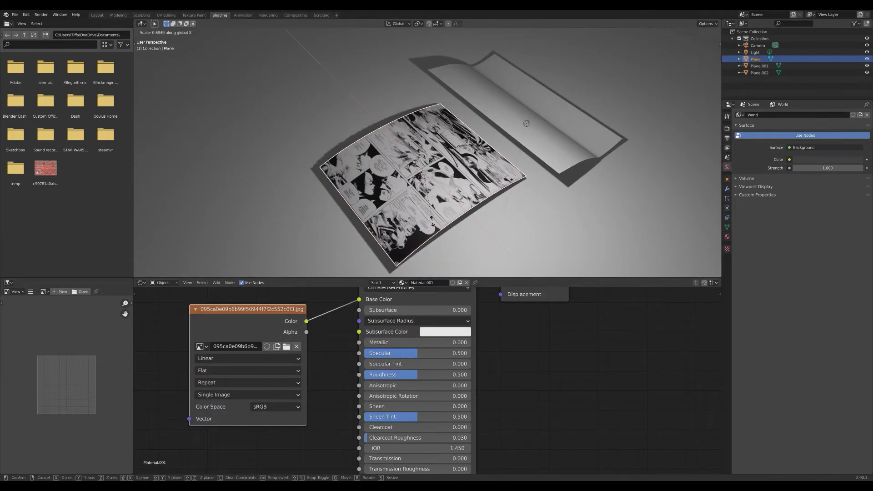
{"action": "left_click", "coordinate": [426, 214]}
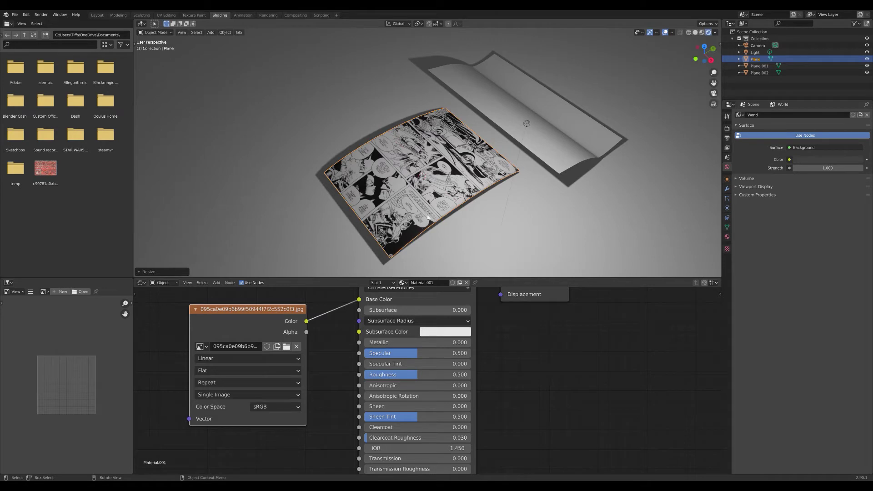
Rotate the arched page 90 degrees about Z and scale it up uniformly to about 1.45 times.
{"action": "key", "text": "r"}
{"action": "key", "text": "z"}
{"action": "key", "text": "9"}
{"action": "key", "text": "0"}
{"action": "left_click", "coordinate": [427, 217]}
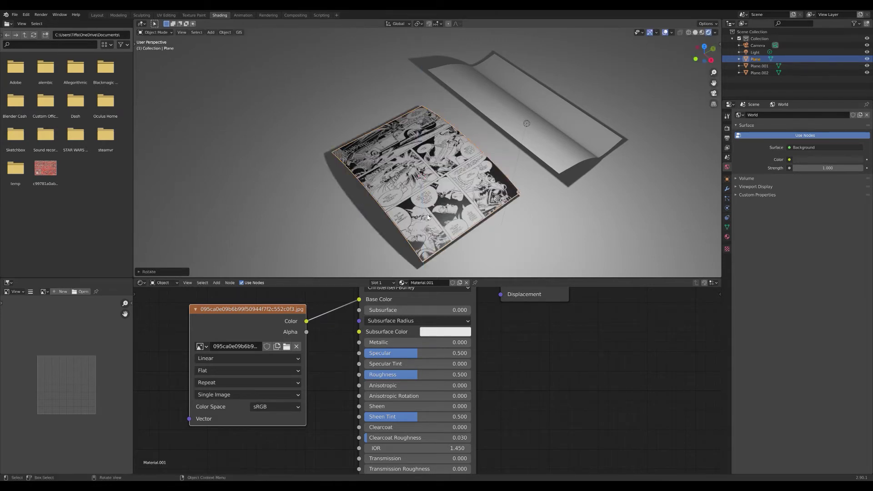
{"action": "key", "text": "s"}
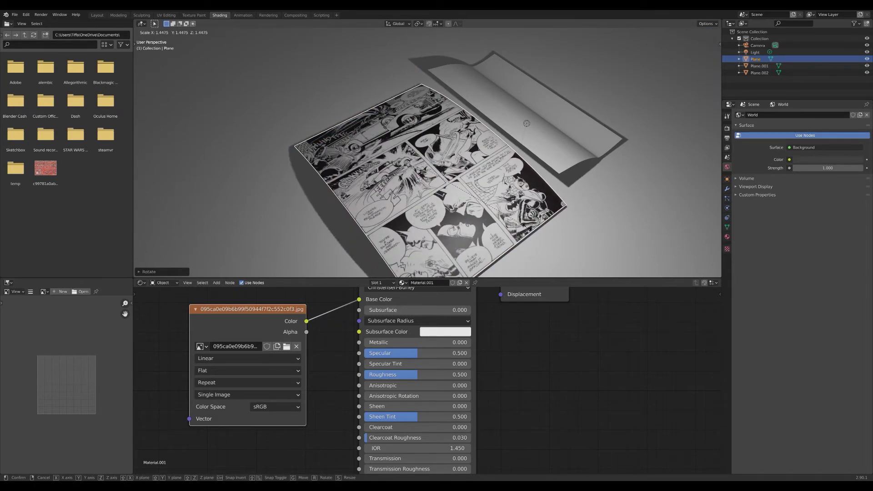
{"action": "left_click", "coordinate": [559, 231]}
Create a new material for the wavy second page and add an Image Texture node to it.
{"action": "left_click", "coordinate": [568, 159]}
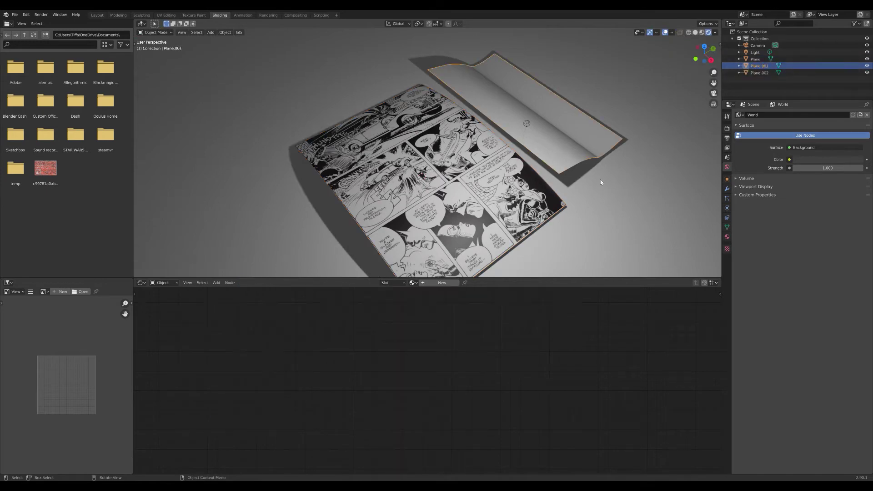
{"action": "middle_click_drag", "start_coordinate": [600, 181], "coordinate": [583, 217]}
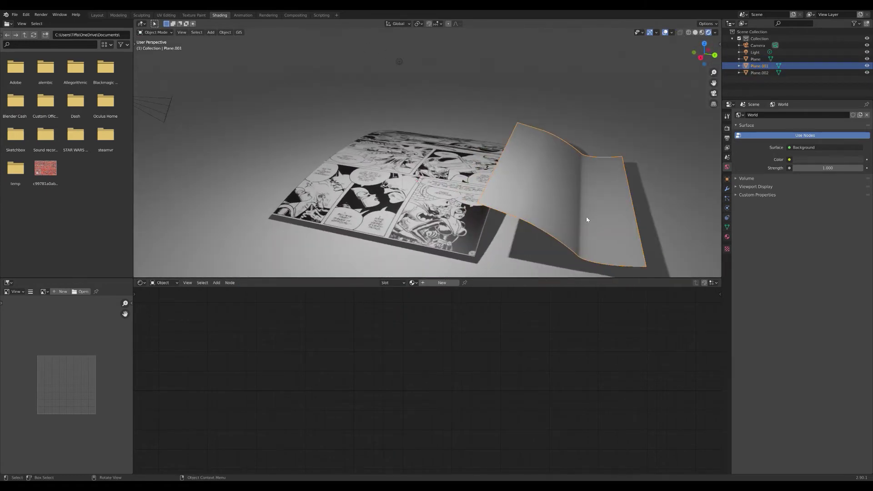
{"action": "left_click", "coordinate": [428, 282]}
{"action": "key", "text": "shift+a"}
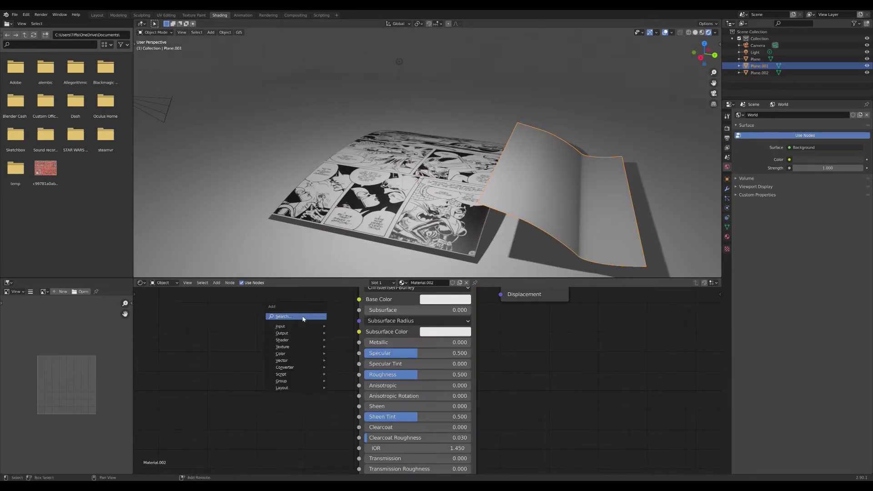
{"action": "left_click", "coordinate": [304, 316]}
{"action": "type", "text": "image"}
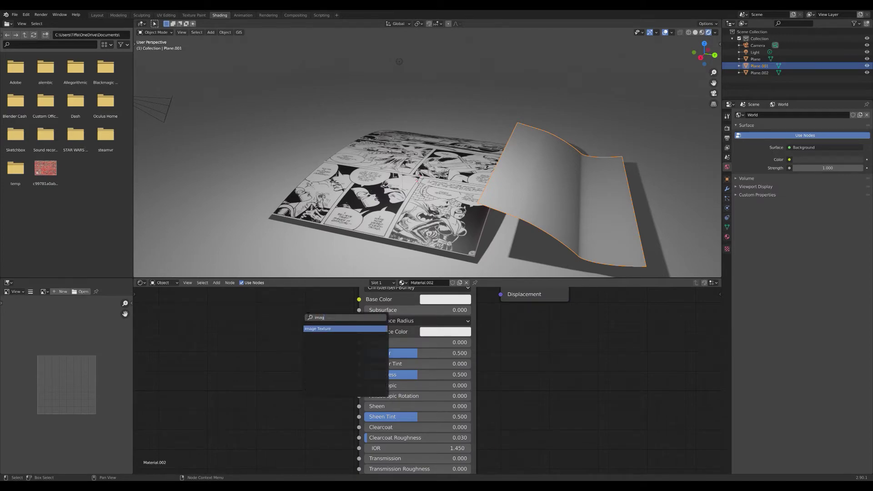
{"action": "key", "text": "Return"}
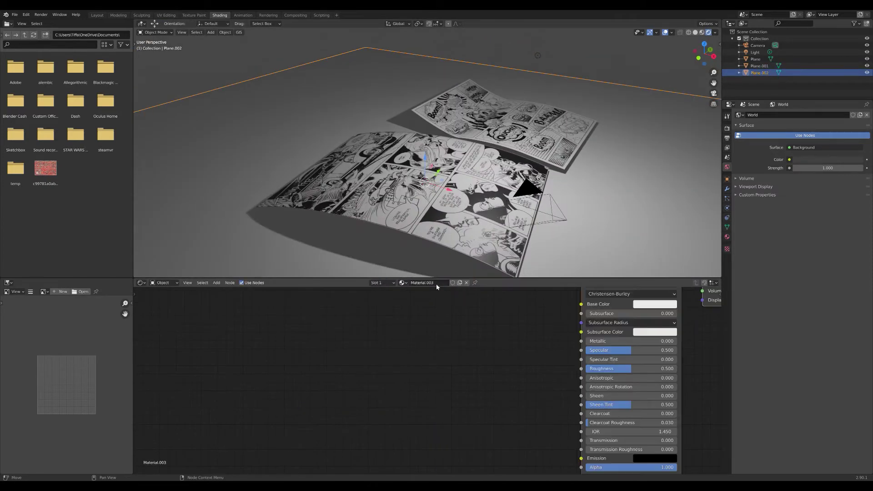
Set the ground plane's Base Color to dark grey and raise the light along Z to about 12 m.
{"action": "left_click", "coordinate": [654, 304]}
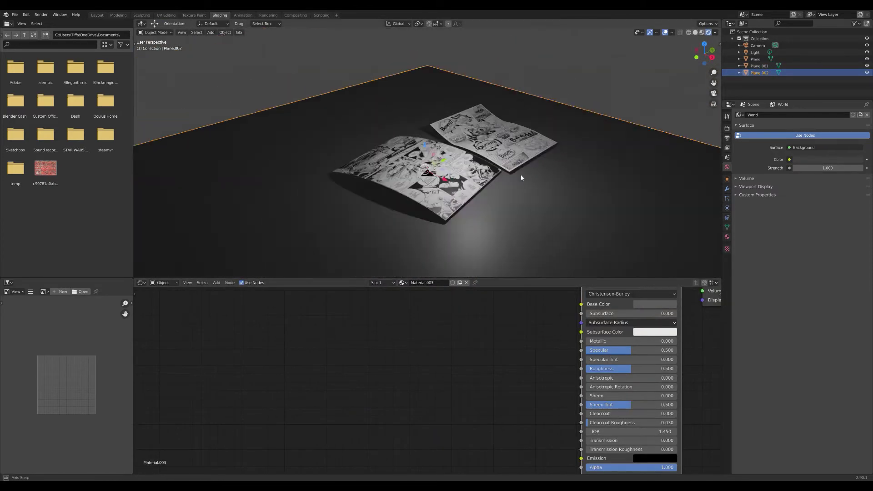
{"action": "left_click", "coordinate": [520, 174]}
{"action": "key", "text": "g"}
{"action": "key", "text": "z"}
{"action": "left_click", "coordinate": [495, 84]}
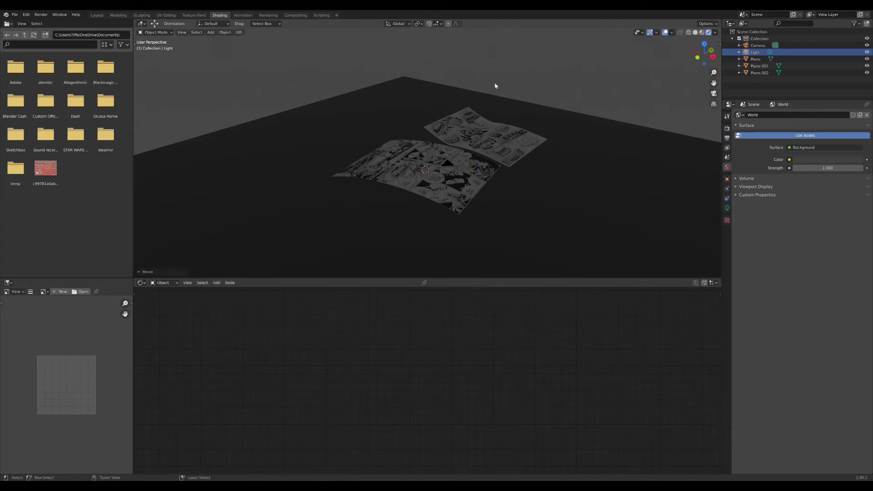
Add a plane in the Layout workspace, raise it about 19 m above the ground and scale it up to about 15.
{"action": "scroll", "coordinate": [509, 83], "scroll_direction": "down", "scroll_amount": 4}
{"action": "middle_click_drag", "start_coordinate": [528, 81], "coordinate": [571, 129]}
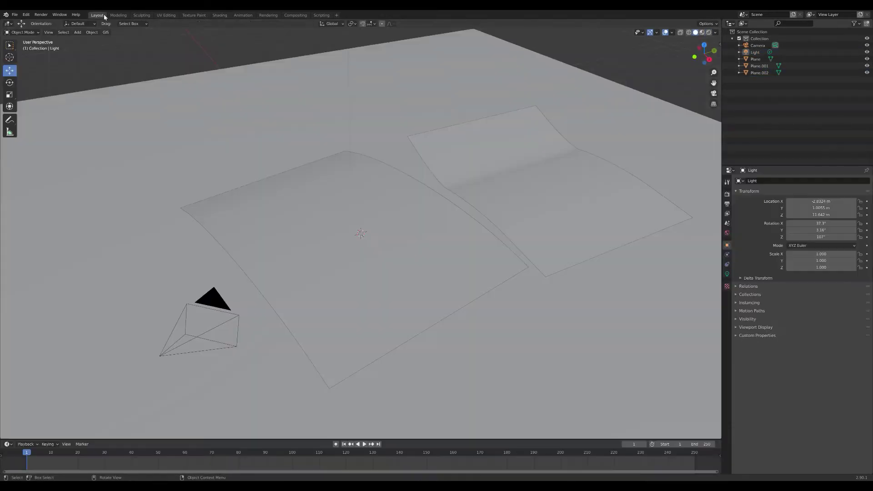
{"action": "scroll", "coordinate": [438, 171], "scroll_direction": "down", "scroll_amount": 3}
{"action": "scroll", "coordinate": [438, 172], "scroll_direction": "down", "scroll_amount": 1}
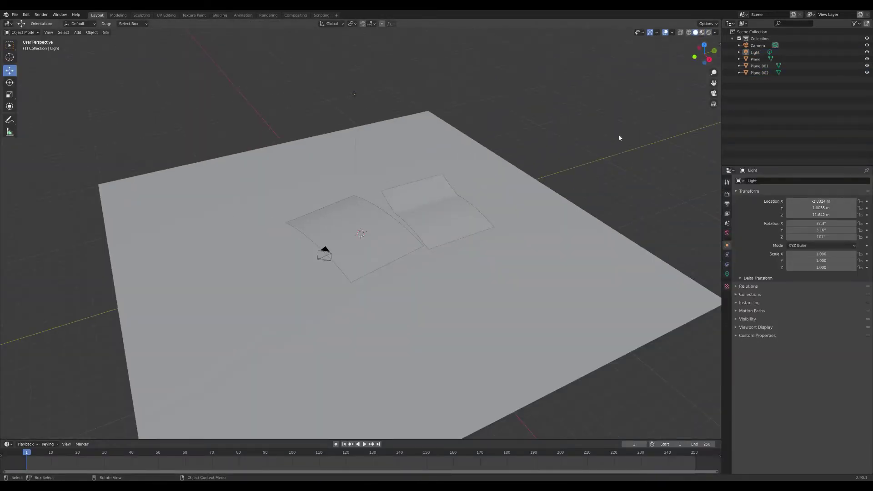
{"action": "middle_click_drag", "start_coordinate": [504, 160], "coordinate": [561, 134]}
{"action": "scroll", "coordinate": [462, 156], "scroll_direction": "down", "scroll_amount": 2}
{"action": "middle_click_drag", "start_coordinate": [461, 156], "coordinate": [428, 165]}
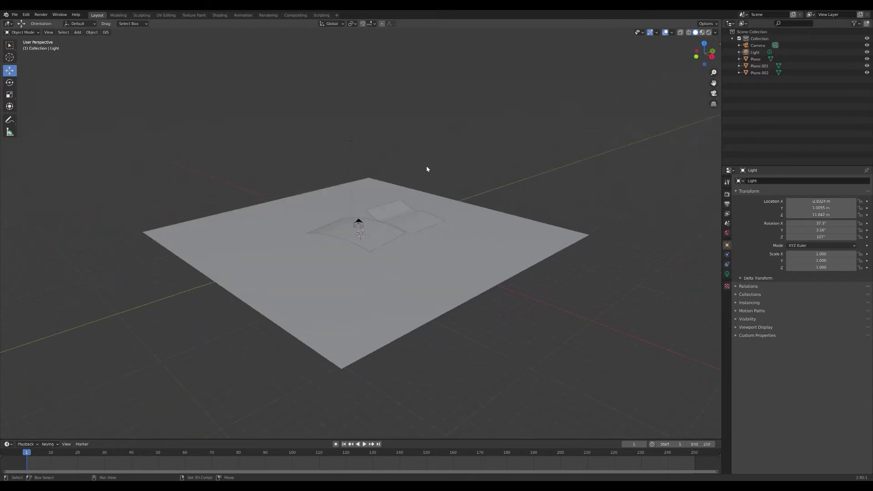
{"action": "key", "text": "shift+a"}
{"action": "mouse_move", "coordinate": [409, 171]}
{"action": "left_click", "coordinate": [460, 170]}
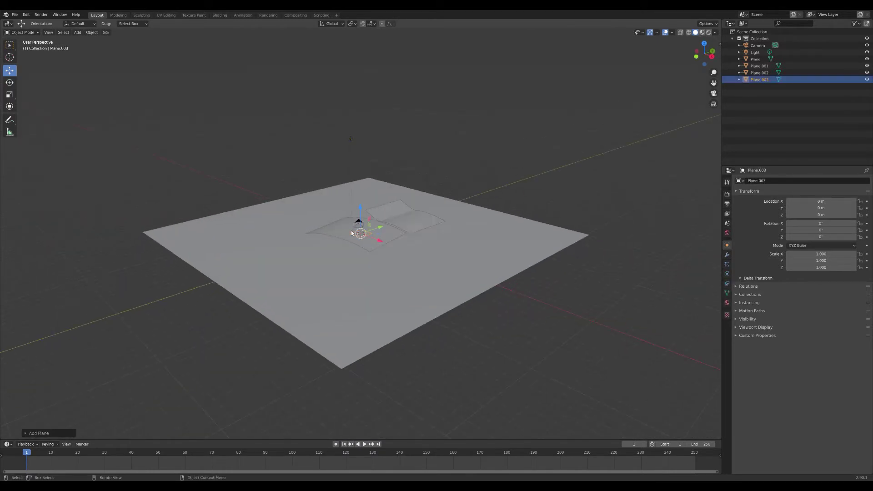
{"action": "left_click_drag", "start_coordinate": [362, 215], "coordinate": [369, 86]}
{"action": "key", "text": "s"}
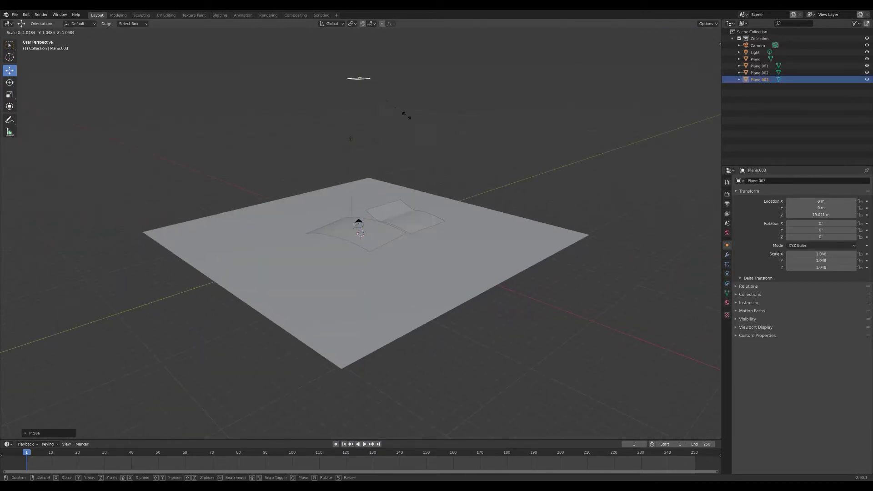
Add a cube and raise it about 18 m along Z to the level of the upper plane.
{"action": "key", "text": "shift+a"}
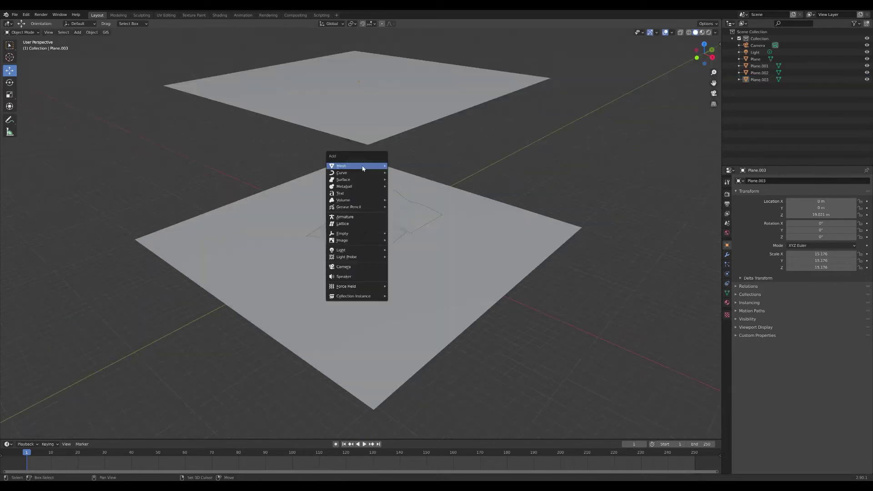
{"action": "mouse_move", "coordinate": [365, 169]}
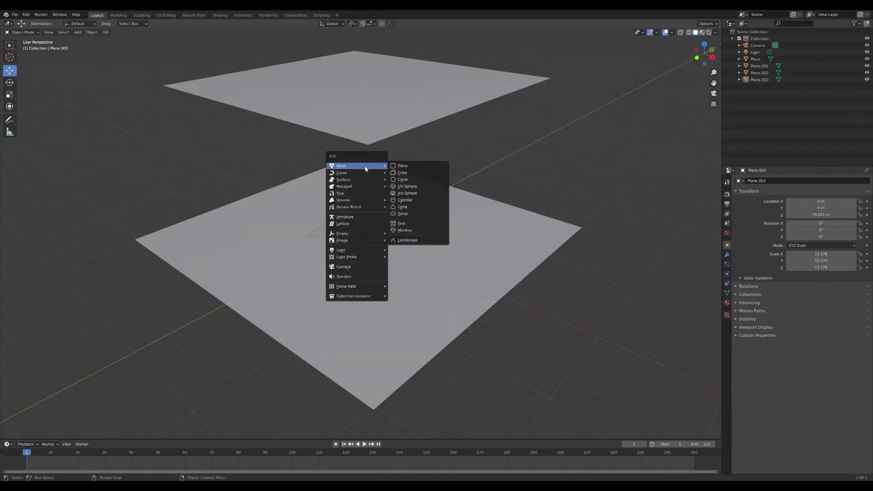
{"action": "left_click", "coordinate": [411, 173]}
{"action": "left_click_drag", "start_coordinate": [361, 213], "coordinate": [358, 101]}
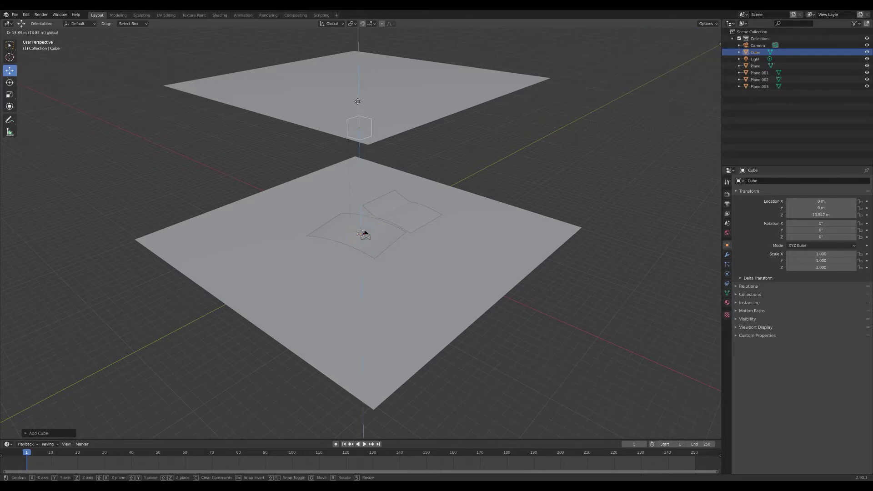
Move the cube horizontally along Y and X to a corner of the upper plane.
{"action": "left_click_drag", "start_coordinate": [362, 58], "coordinate": [302, 129]}
{"action": "middle_click_drag", "start_coordinate": [301, 128], "coordinate": [315, 146]}
{"action": "key", "text": "g"}
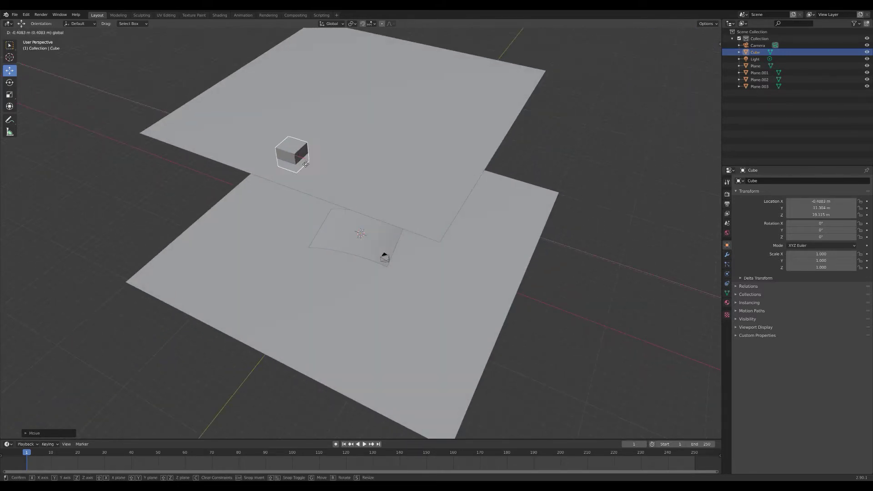
{"action": "key", "text": "x"}
{"action": "left_click", "coordinate": [204, 159]}
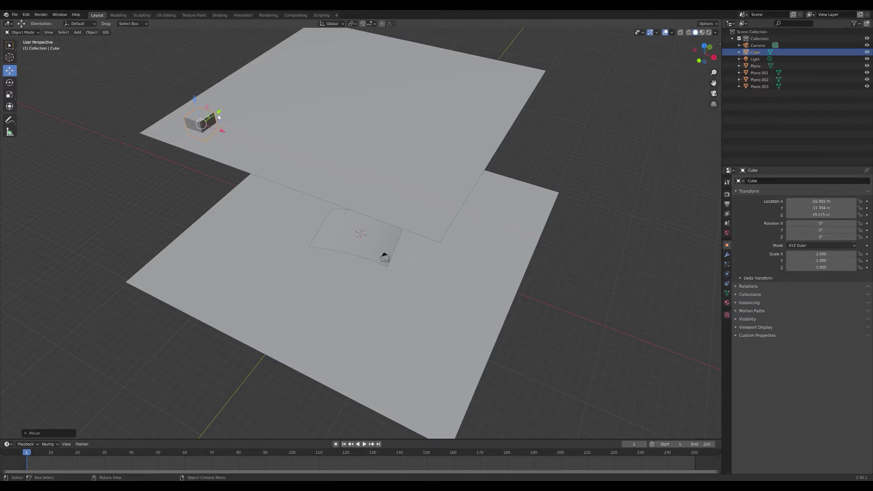
{"action": "left_click_drag", "start_coordinate": [218, 117], "coordinate": [215, 120]}
Add an Array modifier to the cube with a count of 8.
{"action": "left_click", "coordinate": [727, 255]}
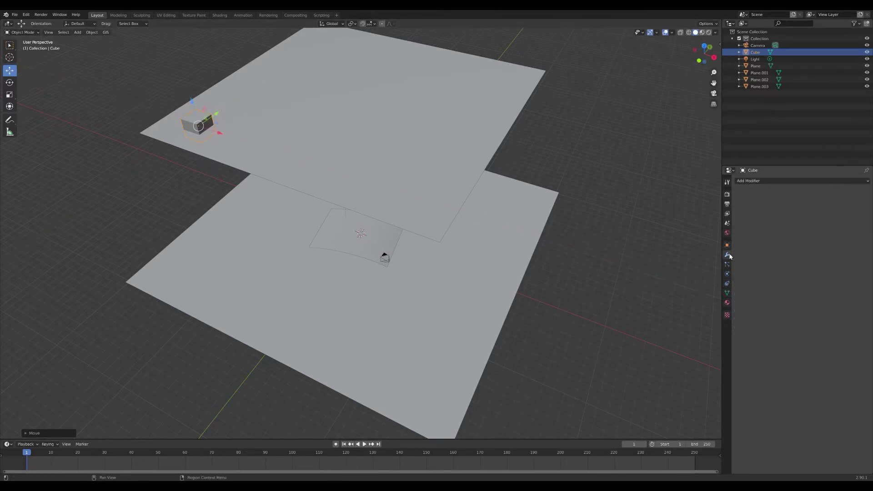
{"action": "left_click", "coordinate": [774, 180]}
{"action": "left_click", "coordinate": [726, 196]}
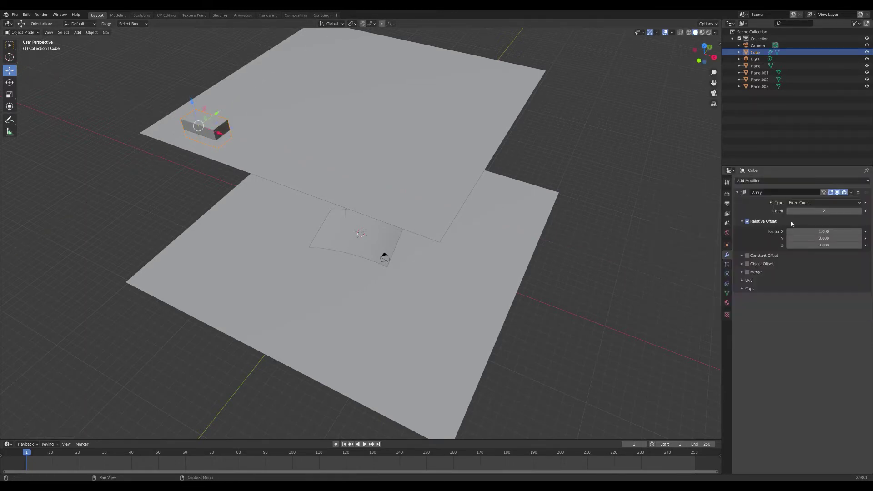
{"action": "mouse_move", "coordinate": [824, 211]}
{"action": "left_mouse_down"}
{"action": "mouse_move", "coordinate": [855, 211]}
{"action": "mouse_move", "coordinate": [834, 211]}
{"action": "left_mouse_up"}
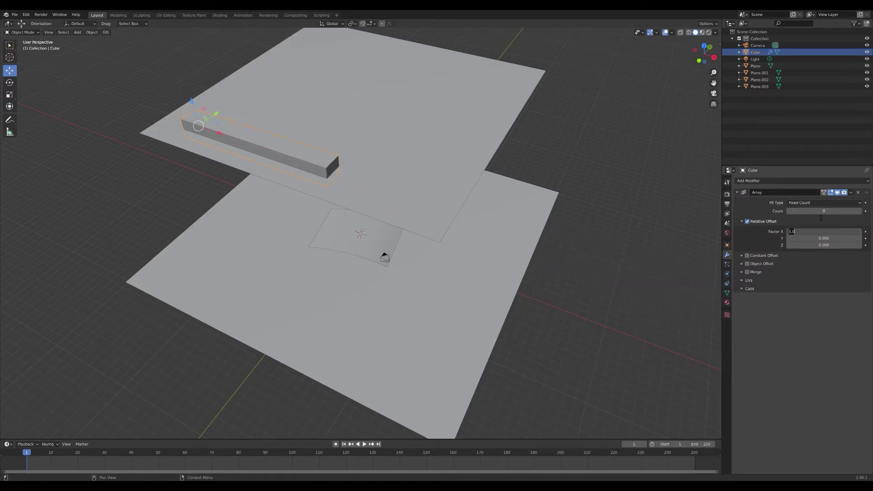
Set the array's relative offset to 0 in X and 1.6 in Y so the cubes run along the plane's edge.
{"action": "key", "text": "BackSpace"}
{"action": "key", "text": "BackSpace"}
{"action": "key", "text": "BackSpace"}
{"action": "type", "text": "0"}
{"action": "key", "text": "Return"}
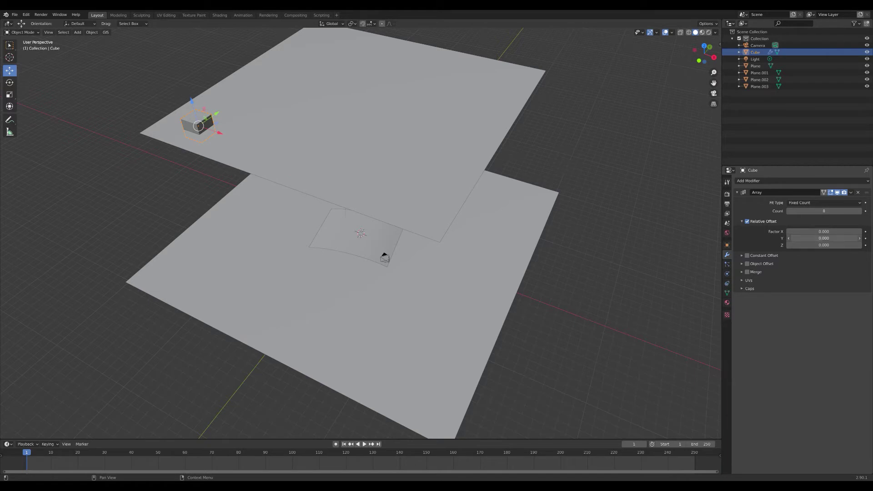
{"action": "key", "text": "BackSpace"}
{"action": "key", "text": "BackSpace"}
{"action": "key", "text": "BackSpace"}
{"action": "type", "text": "1"}
{"action": "key", "text": "Return"}
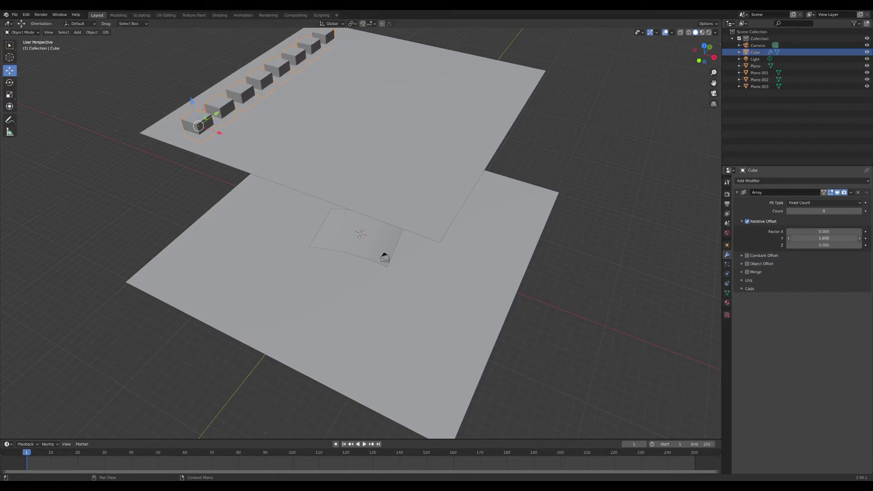
Apply the cube's Array modifier and add a second Array modifier to the resulting row.
{"action": "left_click", "coordinate": [842, 201]}
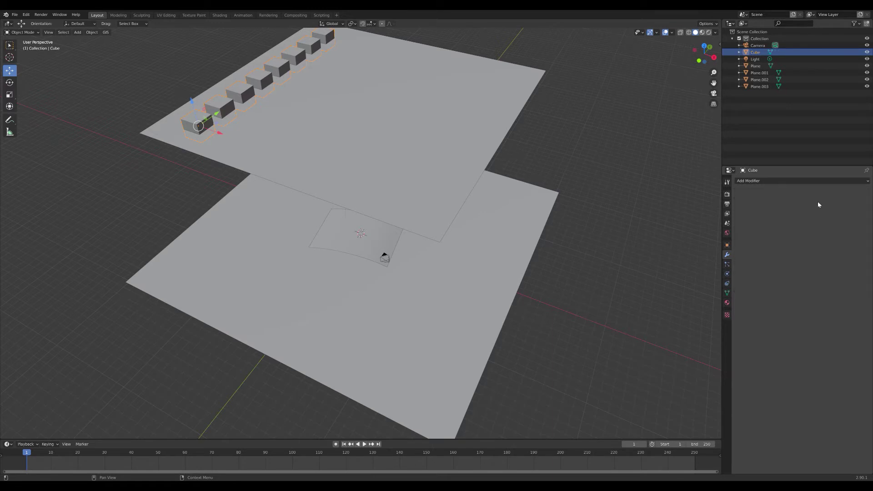
{"action": "left_click", "coordinate": [770, 181]}
{"action": "left_click", "coordinate": [739, 198]}
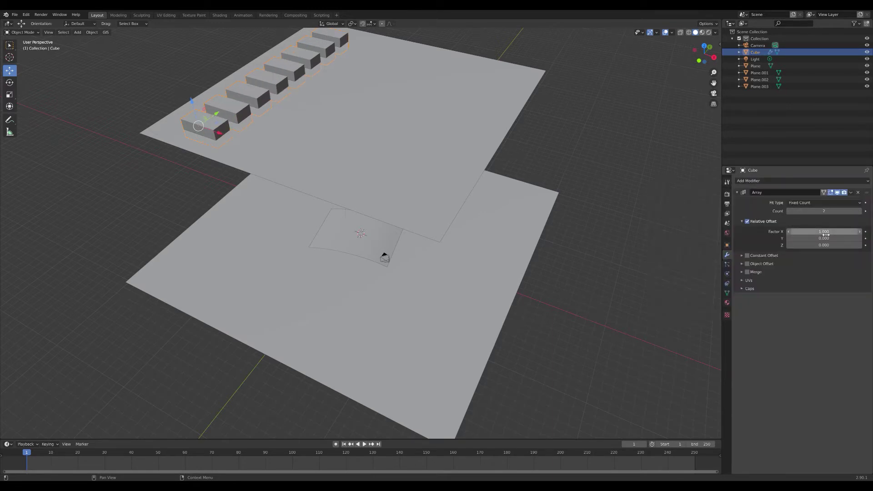
Set the second Array modifier to repeat the cube row into a grid across the upper plane, and apply it.
{"action": "left_click_drag", "start_coordinate": [823, 231], "coordinate": [846, 210]}
{"action": "left_click", "coordinate": [850, 193]}
{"action": "left_click", "coordinate": [841, 201]}
Set the cube grid's origin to its geometry.
{"action": "key", "text": "g"}
{"action": "key", "text": "z"}
{"action": "right_click", "coordinate": [544, 164]}
{"action": "left_click", "coordinate": [91, 32]}
{"action": "mouse_move", "coordinate": [103, 47]}
{"action": "left_click", "coordinate": [176, 57]}
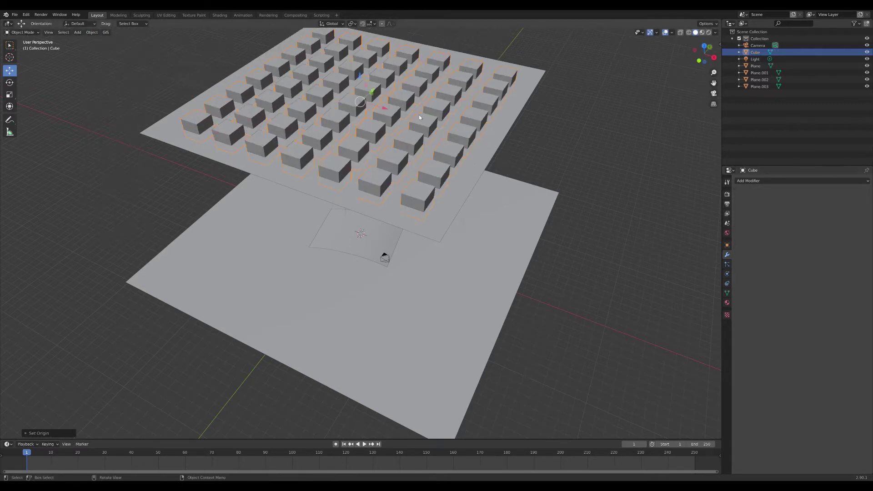
Rotate the cube grid about Z and scale it up so the cubes pass through the upper plane.
{"action": "key", "text": "r"}
{"action": "key", "text": "z"}
{"action": "left_click", "coordinate": [455, 87]}
{"action": "key", "text": "s"}
{"action": "left_click", "coordinate": [463, 98]}
Add a Boolean modifier to the upper plane, set to Difference with the Cube grid as its object.
{"action": "left_click", "coordinate": [457, 122]}
{"action": "middle_click_drag", "start_coordinate": [452, 128], "coordinate": [437, 153]}
{"action": "left_click", "coordinate": [801, 181]}
{"action": "left_click", "coordinate": [741, 220]}
{"action": "left_click", "coordinate": [857, 192]}
{"action": "left_click", "coordinate": [801, 180]}
{"action": "left_click", "coordinate": [743, 211]}
{"action": "left_click", "coordinate": [437, 153]}
{"action": "left_click", "coordinate": [488, 175]}
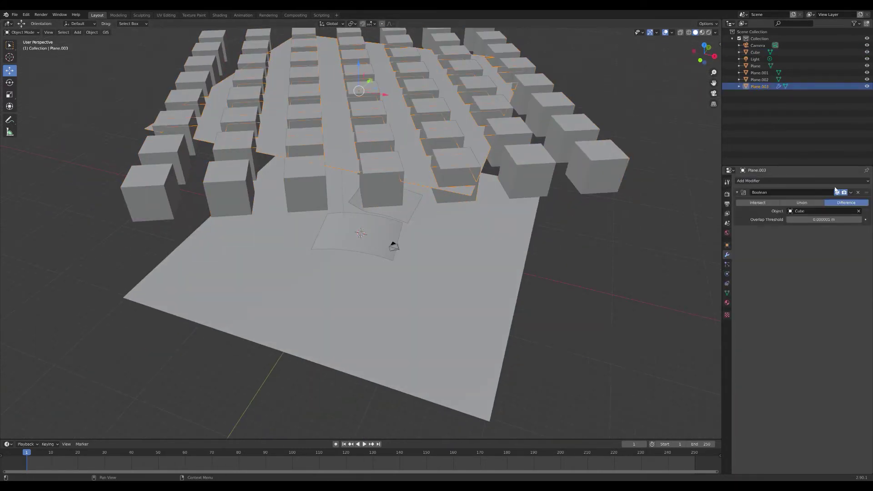
Apply the Boolean modifier and delete the cube grid, leaving the lattice of holes in the upper plane.
{"action": "left_click", "coordinate": [850, 193]}
{"action": "left_click", "coordinate": [842, 201]}
{"action": "left_click", "coordinate": [600, 150]}
{"action": "key", "text": "Delete"}
Paste a copy of the point light and move it straight up along Z above the lattice plane.
{"action": "middle_click_drag", "start_coordinate": [548, 173], "coordinate": [340, 140]}
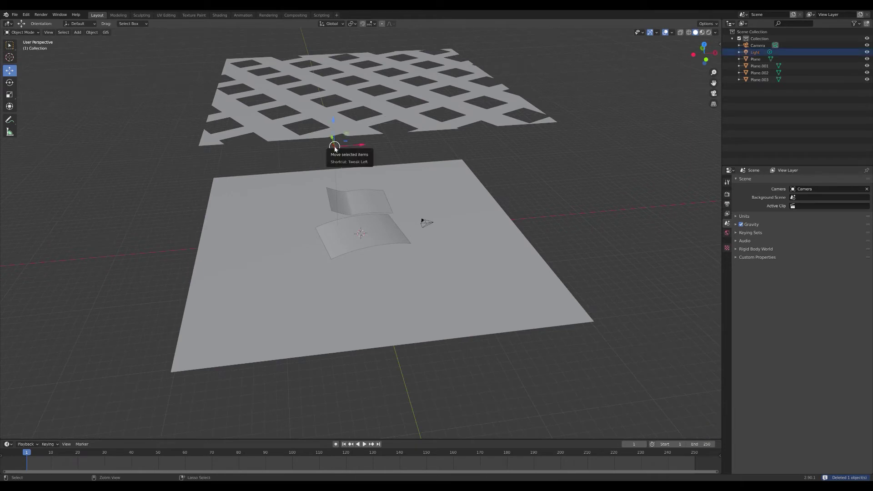
{"action": "key", "text": "ctrl+v"}
{"action": "key", "text": "g"}
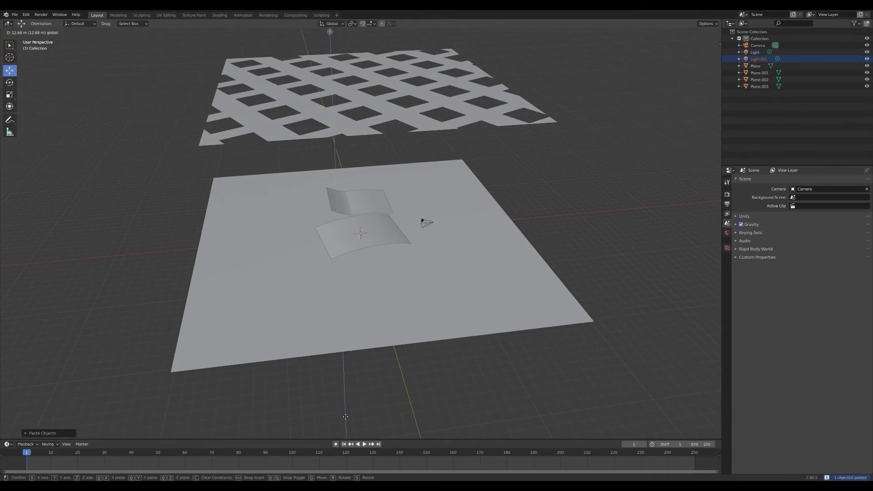
{"action": "left_click", "coordinate": [346, 405]}
{"action": "scroll", "coordinate": [369, 285], "scroll_direction": "down", "scroll_amount": 3}
Add a Bezier circle, raise it along Z above the upper light, and scale it up.
{"action": "left_click", "coordinate": [455, 210]}
{"action": "middle_click_drag", "start_coordinate": [339, 341], "coordinate": [346, 336]}
{"action": "key", "text": "shift+a"}
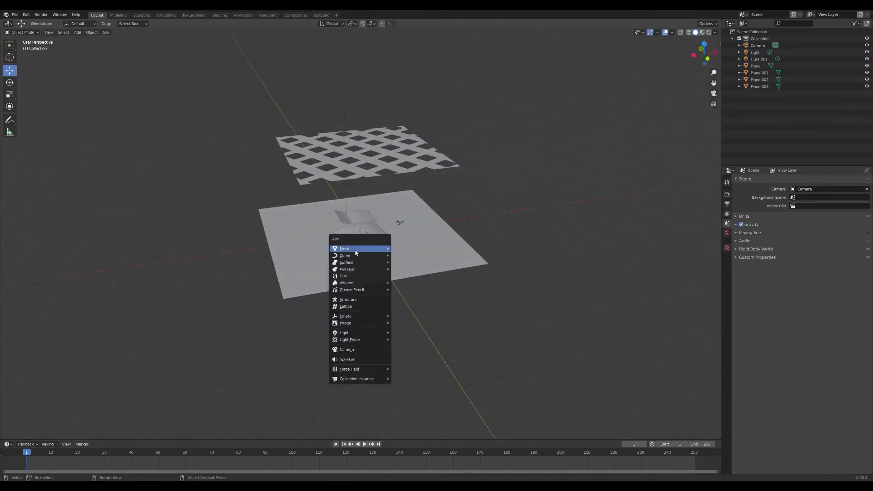
{"action": "mouse_move", "coordinate": [359, 255]}
{"action": "left_click", "coordinate": [418, 262]}
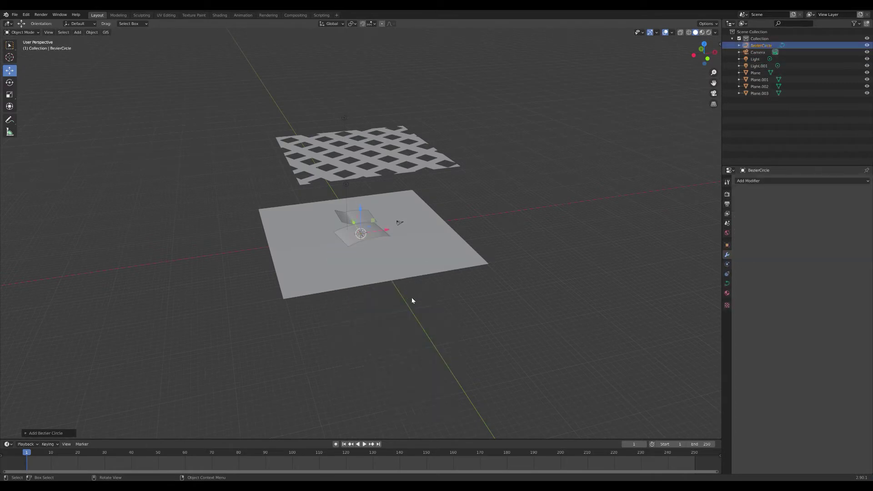
{"action": "left_click_drag", "start_coordinate": [361, 214], "coordinate": [359, 168]}
{"action": "left_click_drag", "start_coordinate": [350, 84], "coordinate": [351, 63]}
{"action": "key", "text": "s"}
{"action": "left_click", "coordinate": [245, 337]}
Parent both point lights to the Bezier circle using the Object option.
{"action": "middle_click_drag", "start_coordinate": [40, 264], "coordinate": [125, 257]}
{"action": "middle_click_drag", "start_coordinate": [285, 226], "coordinate": [382, 193]}
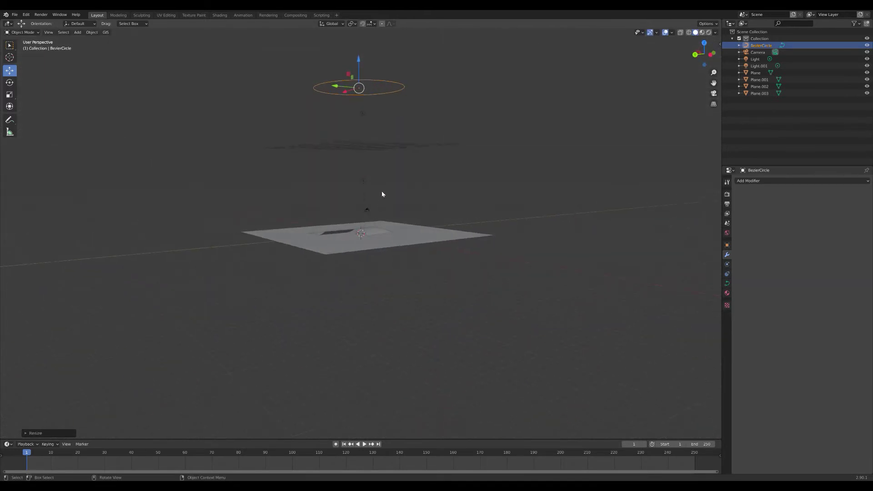
{"action": "left_click", "coordinate": [362, 162]}
{"action": "left_click", "coordinate": [362, 112], "text": "shift"}
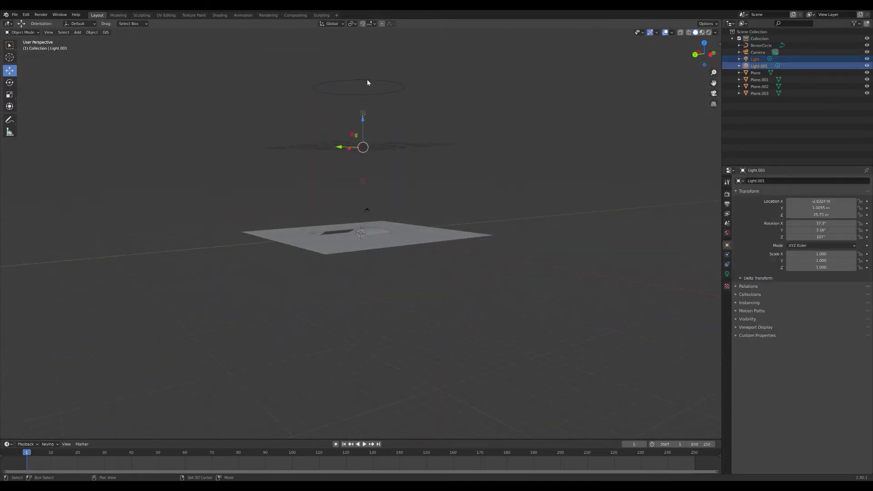
{"action": "left_click", "coordinate": [368, 83], "text": "shift"}
{"action": "right_click", "coordinate": [364, 81]}
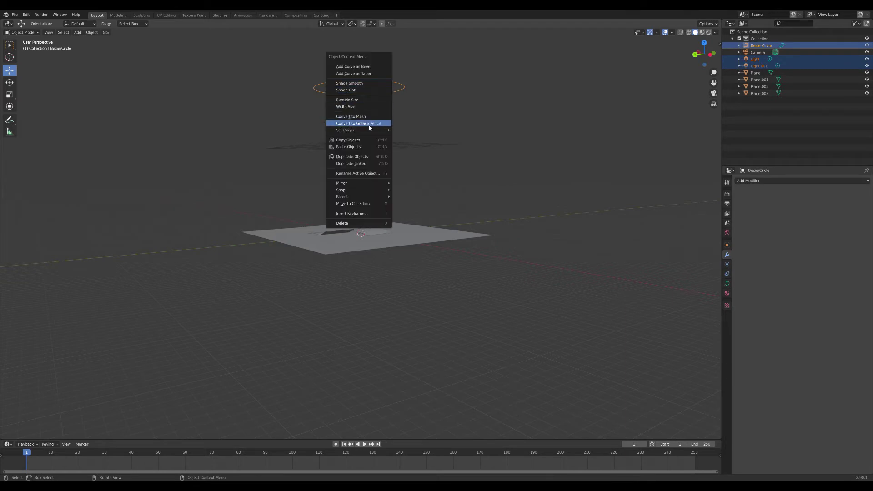
{"action": "mouse_move", "coordinate": [370, 196]}
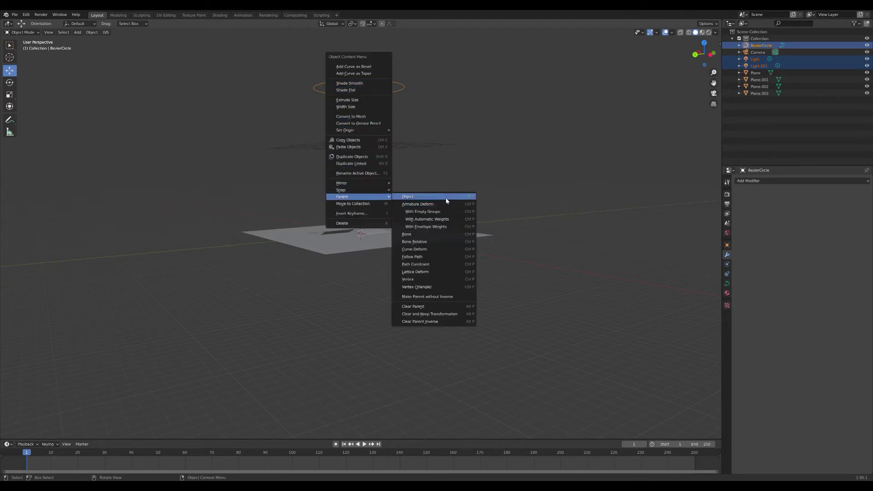
{"action": "left_click", "coordinate": [446, 201]}
Test-move the Bezier circle along Y with its parented lights, and undo the move.
{"action": "left_click", "coordinate": [374, 94]}
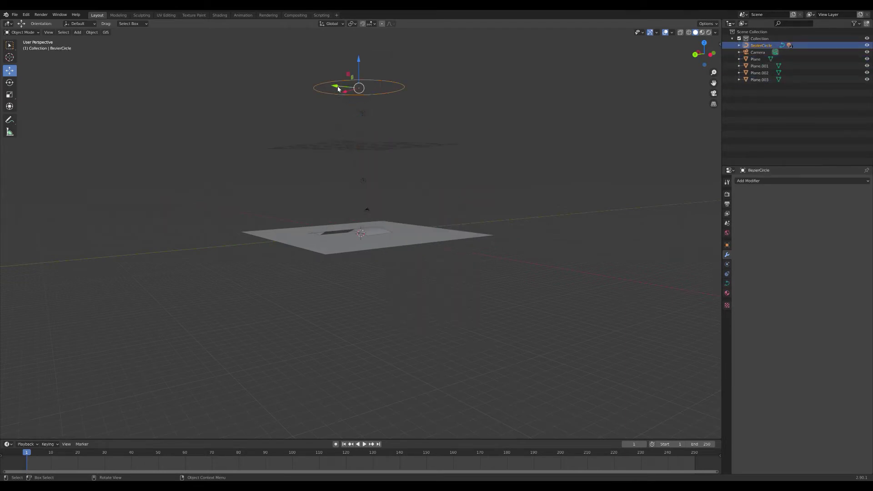
{"action": "left_click_drag", "start_coordinate": [338, 89], "coordinate": [330, 97]}
{"action": "key", "text": "ctrl+z"}
{"action": "left_click", "coordinate": [278, 126]}
{"action": "middle_click_drag", "start_coordinate": [279, 126], "coordinate": [220, 169]}
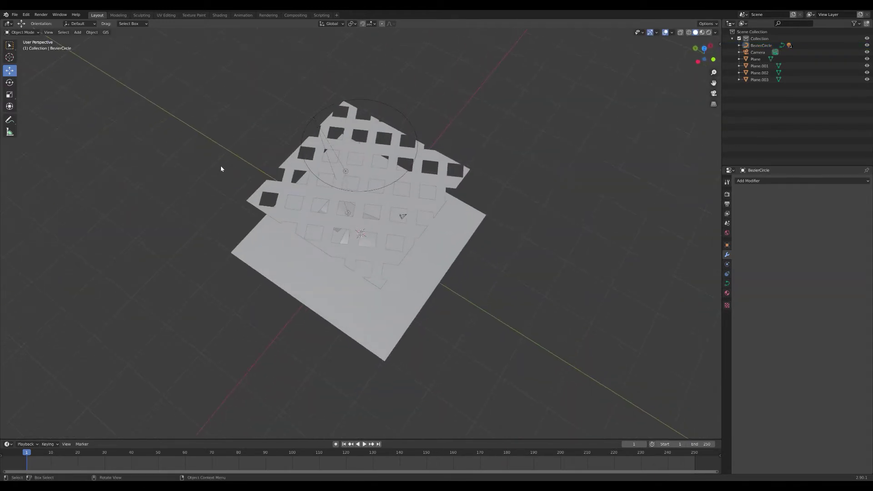
Switch to the Shading workspace with rendered shading and select the light above the lattice.
{"action": "left_click", "coordinate": [212, 16]}
{"action": "scroll", "coordinate": [411, 179], "scroll_direction": "down", "scroll_amount": 7}
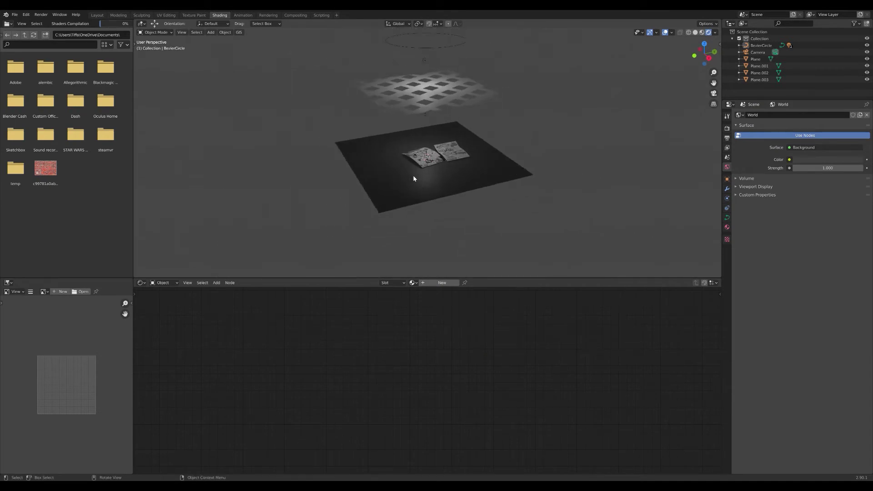
{"action": "left_click", "coordinate": [422, 65]}
{"action": "scroll", "coordinate": [427, 100], "scroll_direction": "up", "scroll_amount": 5}
{"action": "scroll", "coordinate": [445, 184], "scroll_direction": "up", "scroll_amount": 3}
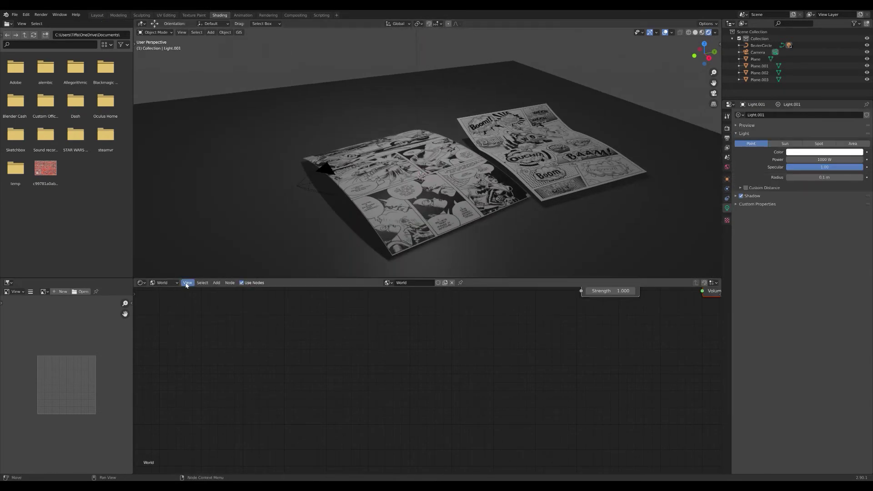
Show the World shader nodes and set the Background strength to 0.
{"action": "left_click", "coordinate": [187, 282]}
{"action": "left_click", "coordinate": [200, 340]}
{"action": "left_click", "coordinate": [431, 360]}
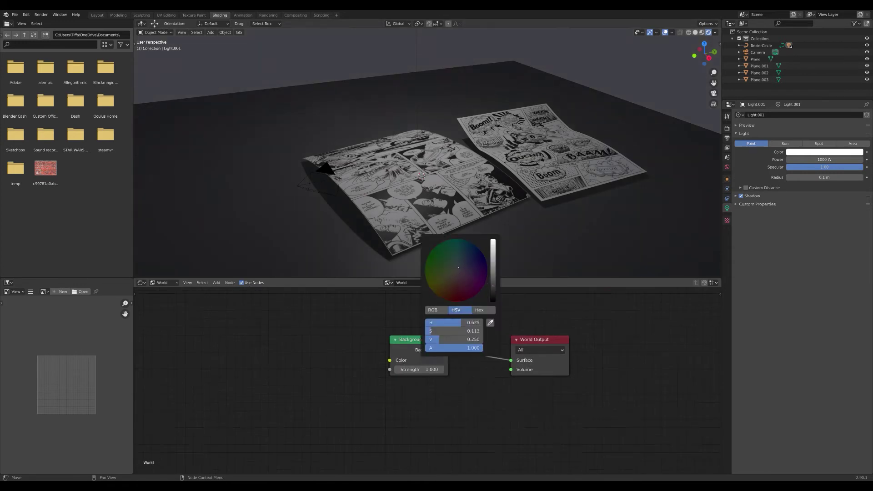
{"action": "left_click_drag", "start_coordinate": [431, 369], "coordinate": [386, 369]}
{"action": "middle_click_drag", "start_coordinate": [545, 215], "coordinate": [521, 229]}
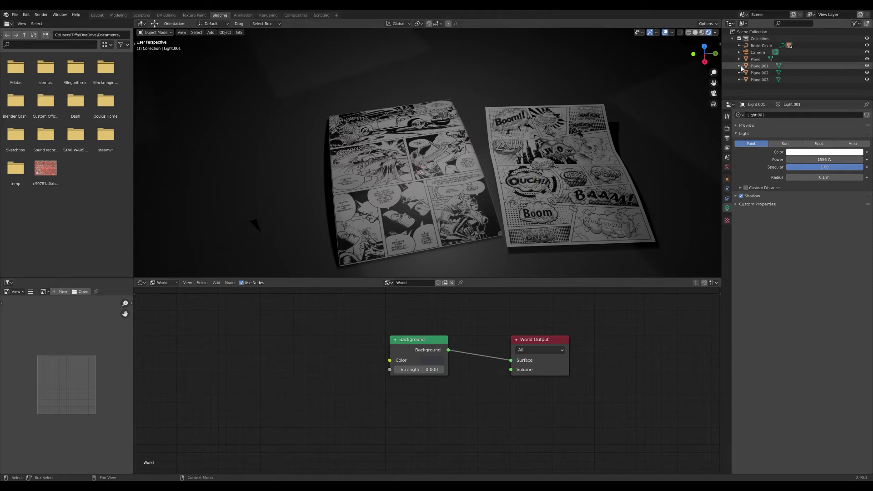
Select the lower light in the circle's hierarchy and reduce its power to about 516 W.
{"action": "scroll", "coordinate": [394, 151], "scroll_direction": "down", "scroll_amount": 5}
{"action": "middle_click_drag", "start_coordinate": [395, 155], "coordinate": [424, 146]}
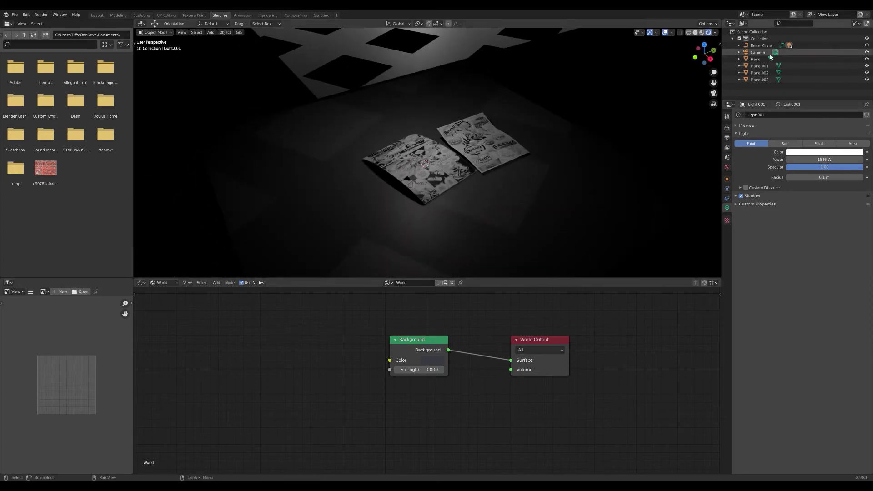
{"action": "left_click", "coordinate": [739, 45]}
{"action": "left_click", "coordinate": [759, 59]}
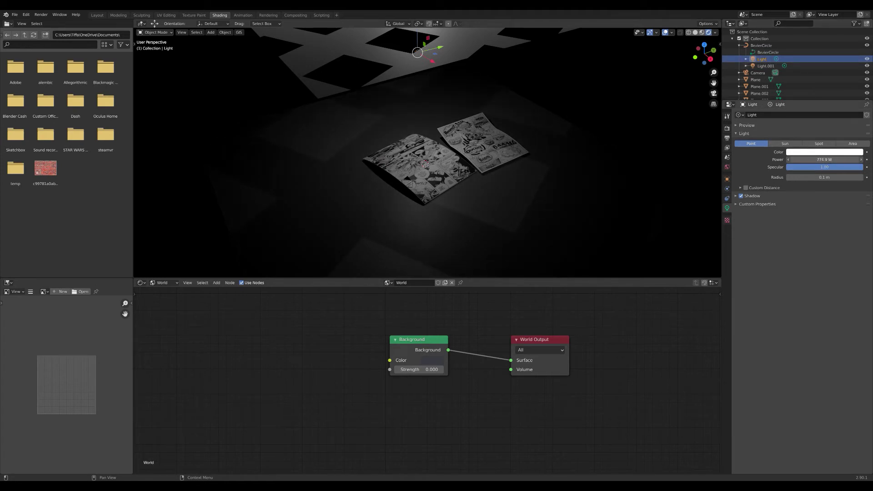
{"action": "scroll", "coordinate": [435, 135], "scroll_direction": "down", "scroll_amount": 5}
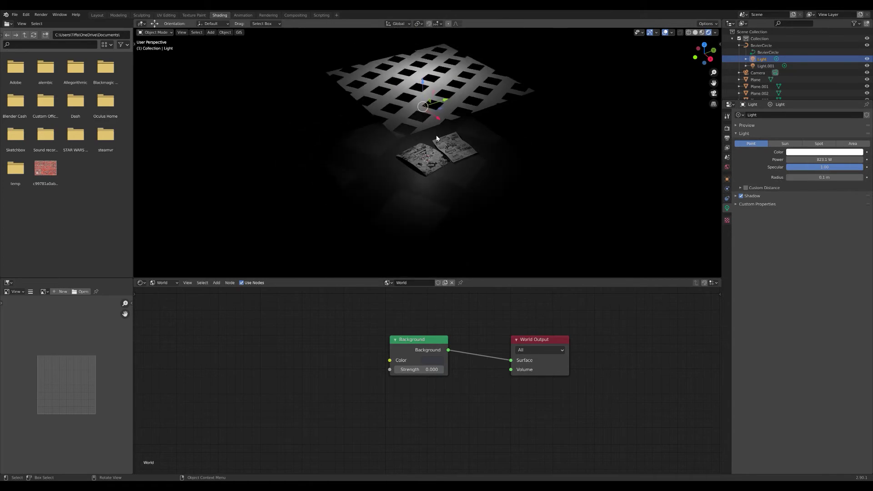
{"action": "scroll", "coordinate": [504, 94], "scroll_direction": "up", "scroll_amount": 10}
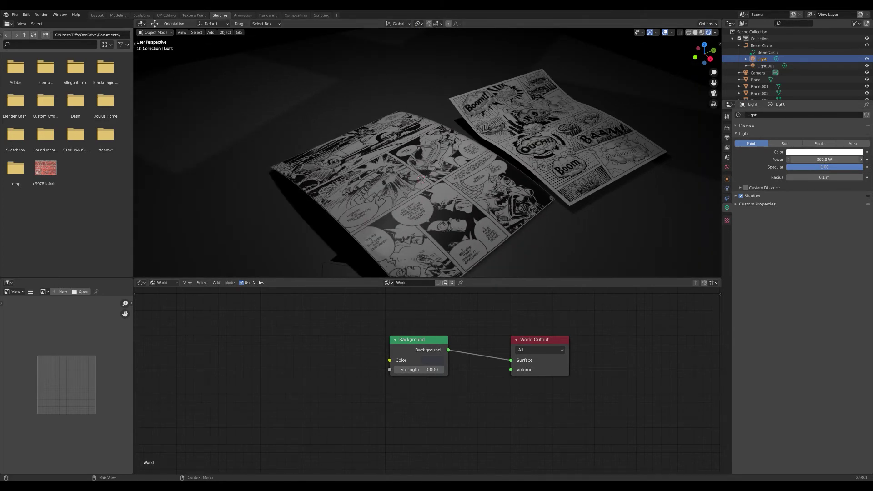
{"action": "left_click_drag", "start_coordinate": [824, 160], "coordinate": [786, 159]}
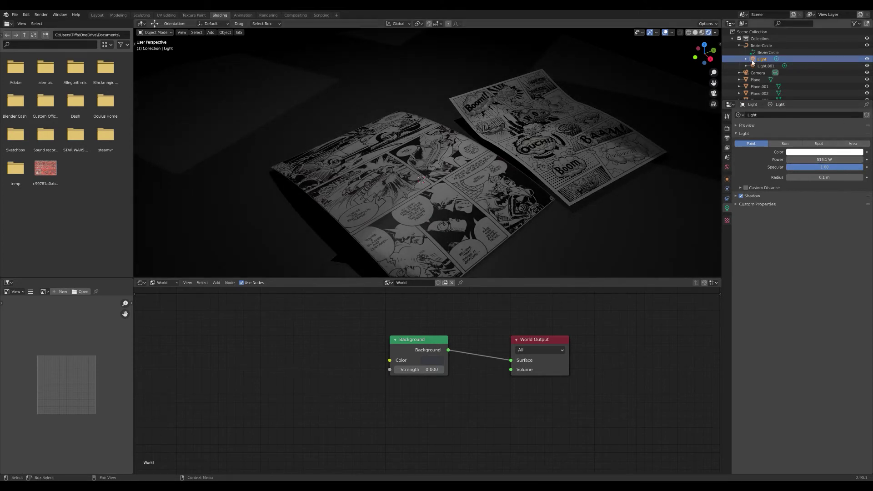
Select Light.001 and raise its power to about 2000 W.
{"action": "left_click", "coordinate": [768, 66]}
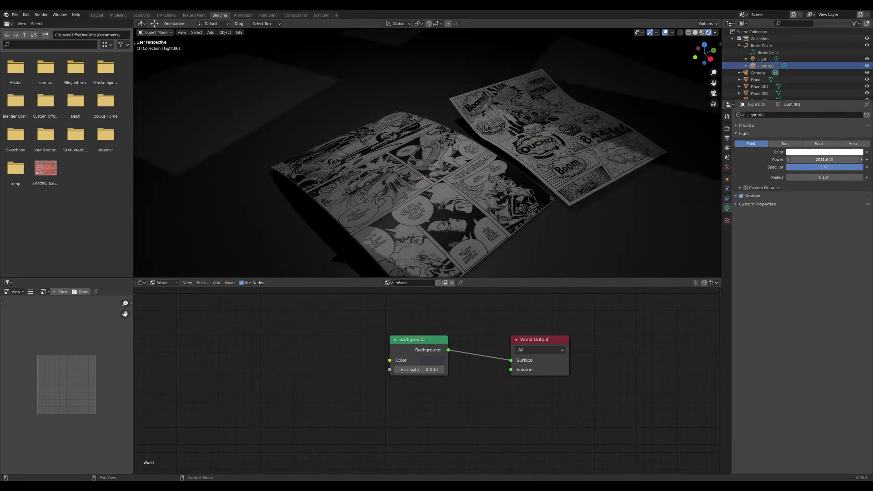
{"action": "left_click_drag", "start_coordinate": [824, 160], "coordinate": [823, 159]}
{"action": "middle_click_drag", "start_coordinate": [587, 210], "coordinate": [564, 214]}
Open the Eevee render shadow settings and turn off Soft Shadows.
{"action": "left_click", "coordinate": [727, 129]}
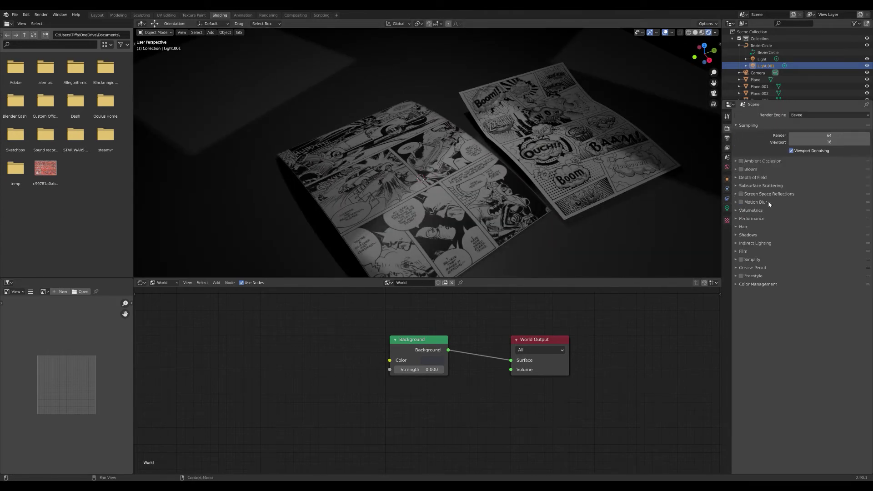
{"action": "left_click", "coordinate": [744, 234]}
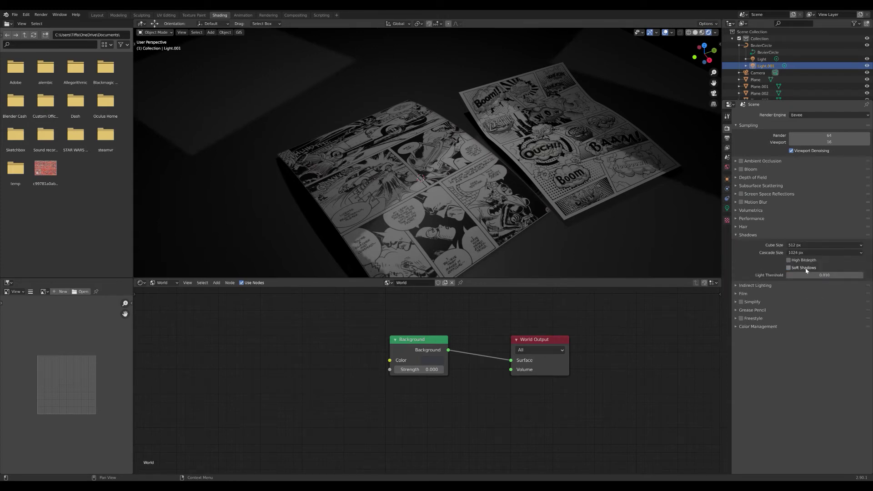
Move the Bezier circle with its lights along Y toward one edge of the lattice and insert a keyframe at frame 1.
{"action": "scroll", "coordinate": [505, 218], "scroll_direction": "down", "scroll_amount": 6}
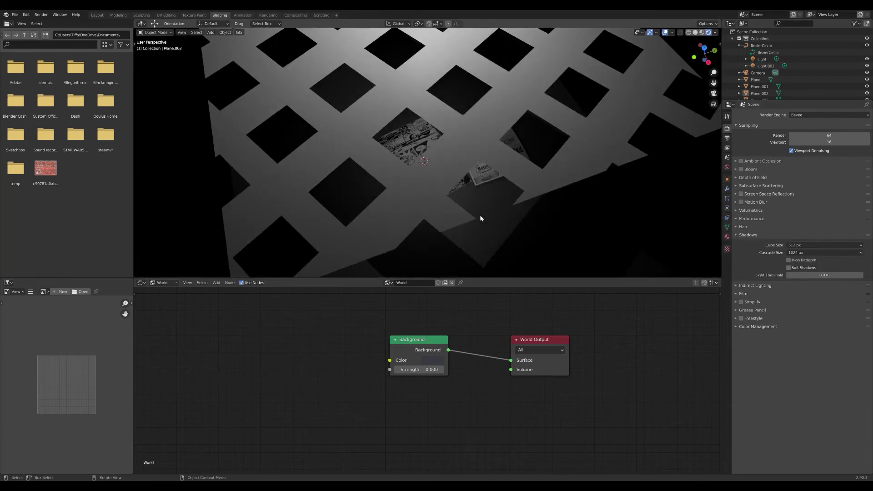
{"action": "middle_click_drag", "start_coordinate": [479, 217], "coordinate": [492, 206]}
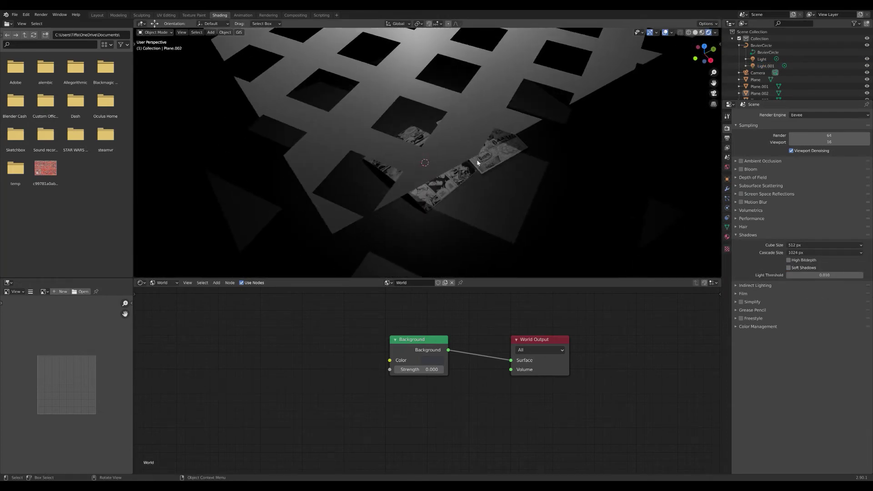
{"action": "left_click", "coordinate": [474, 137]}
{"action": "middle_click_drag", "start_coordinate": [495, 130], "coordinate": [506, 145]}
{"action": "scroll", "coordinate": [507, 145], "scroll_direction": "down", "scroll_amount": 6}
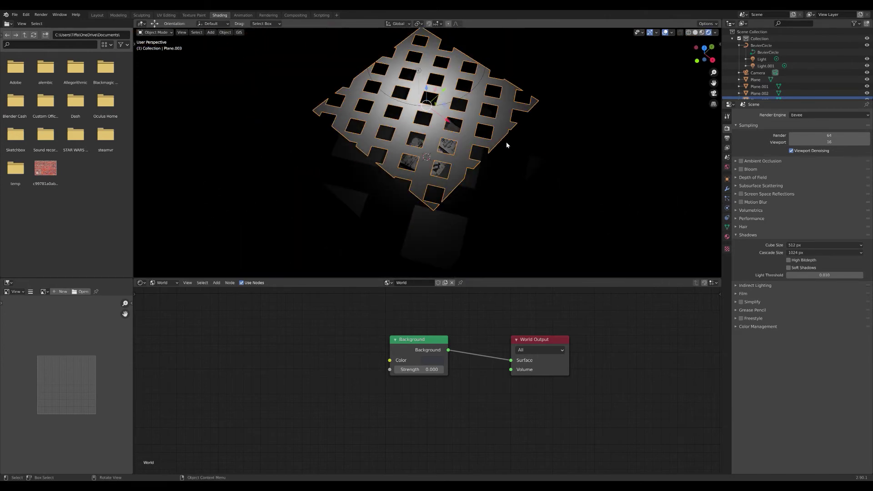
{"action": "left_click", "coordinate": [443, 102]}
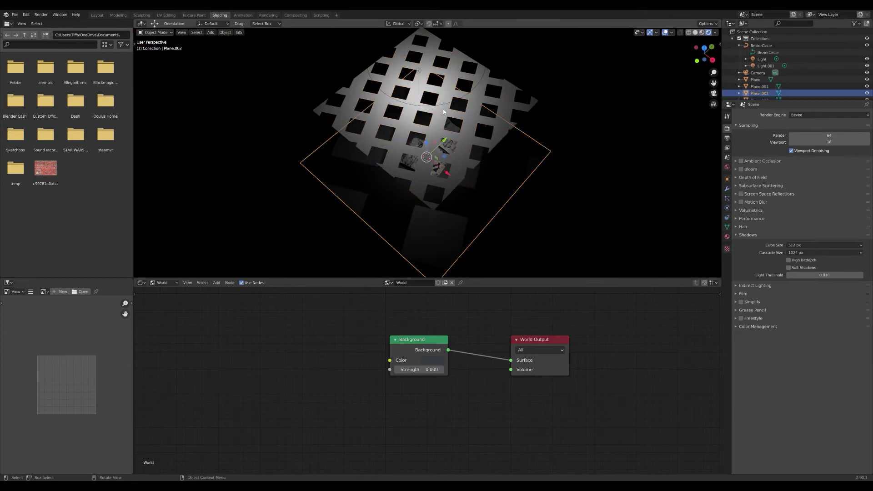
{"action": "left_click", "coordinate": [482, 80]}
{"action": "left_click_drag", "start_coordinate": [449, 48], "coordinate": [388, 113]}
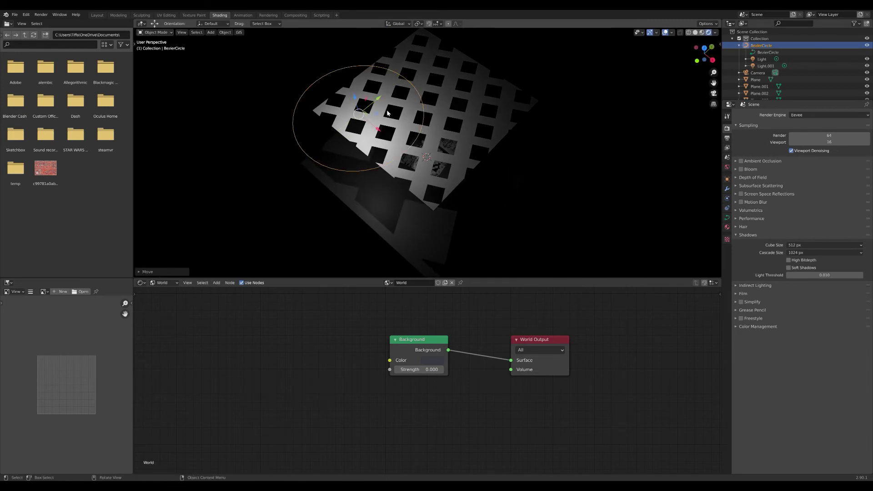
{"action": "key", "text": "i"}
{"action": "left_click", "coordinate": [384, 114]}
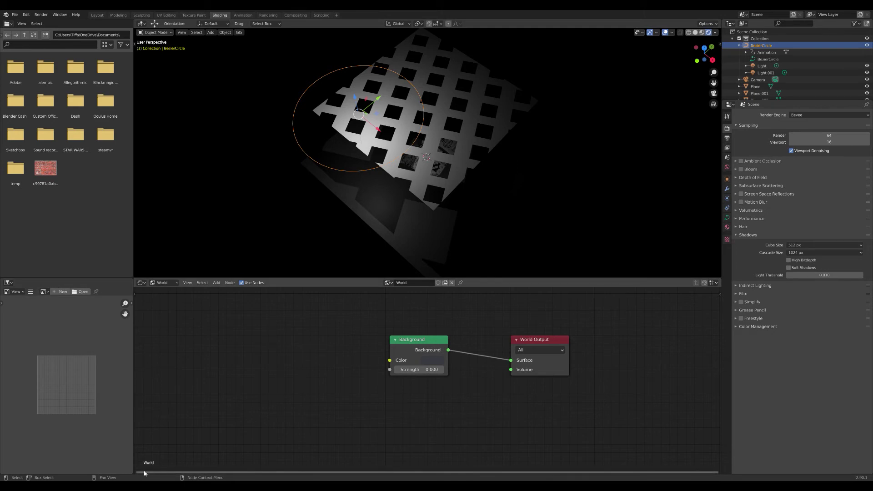
Split the image editor area in two and change the new lower area to a Timeline.
{"action": "left_click_drag", "start_coordinate": [134, 474], "coordinate": [1, 418]}
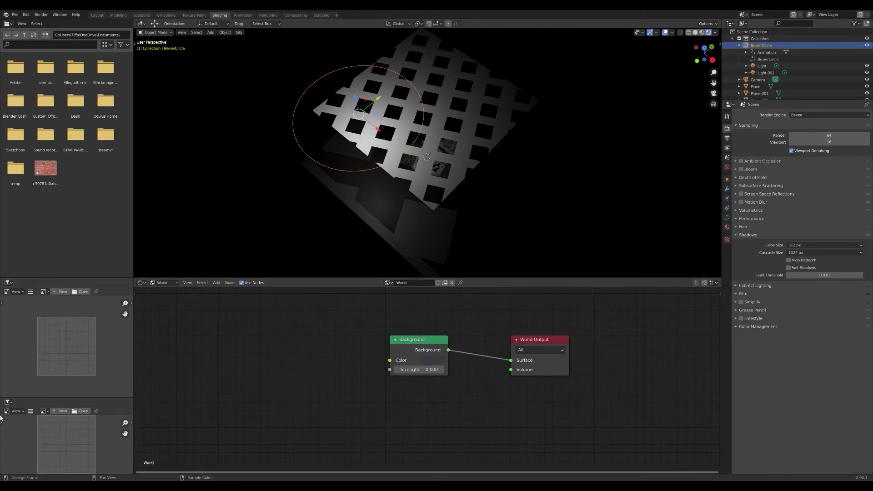
{"action": "left_click", "coordinate": [6, 402]}
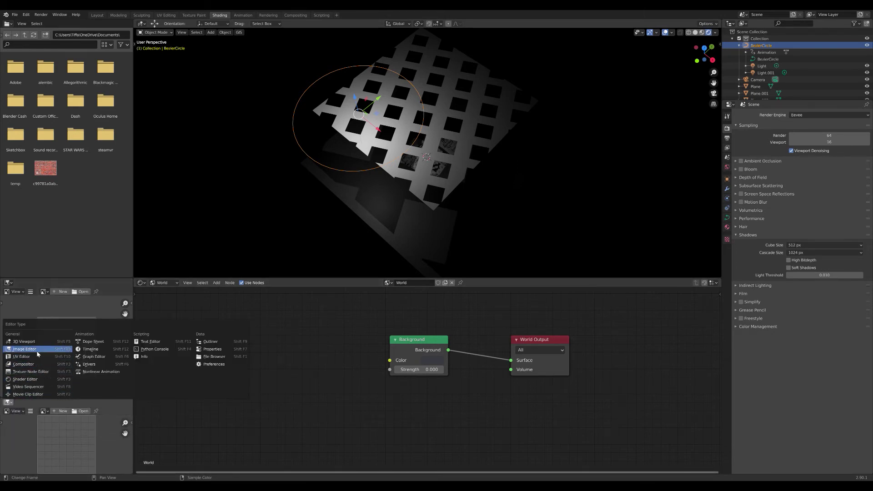
{"action": "left_click", "coordinate": [94, 349]}
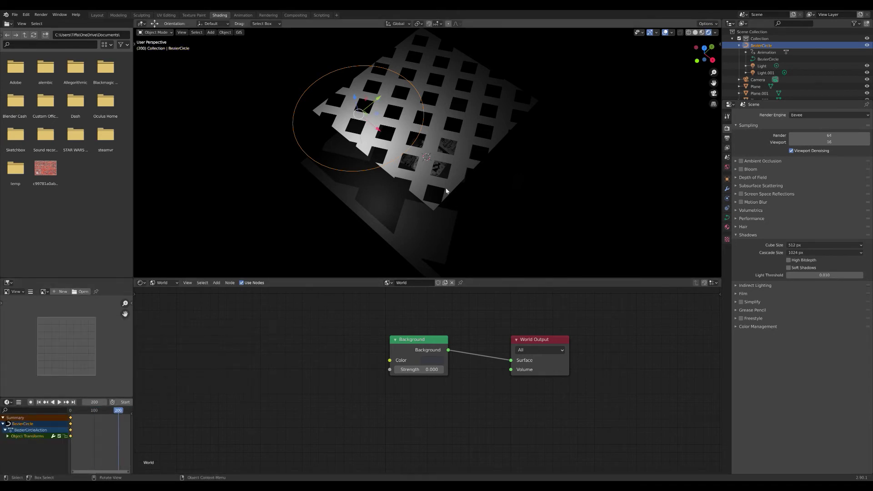
At frame 200, move the Bezier circle along Y to the opposite side of the lattice and insert a keyframe.
{"action": "left_click_drag", "start_coordinate": [377, 105], "coordinate": [504, 67]}
{"action": "key", "text": "i"}
{"action": "left_click", "coordinate": [416, 150]}
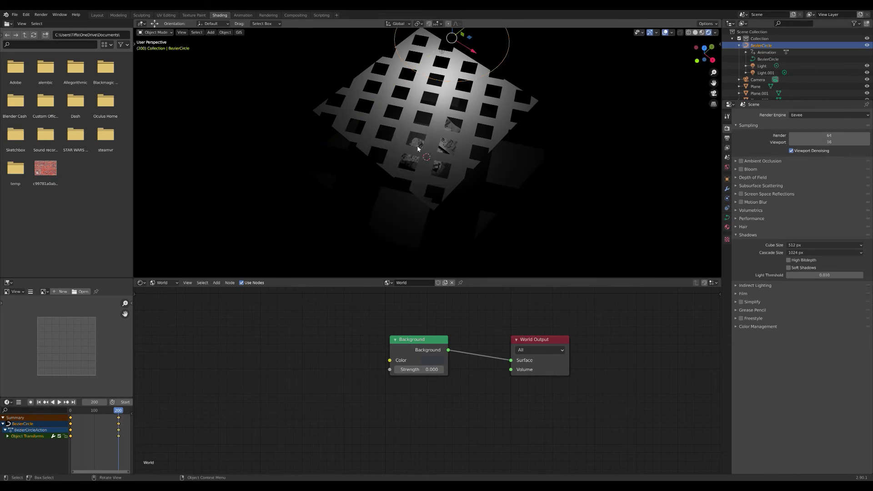
{"action": "left_click", "coordinate": [545, 158]}
{"action": "middle_click_drag", "start_coordinate": [544, 158], "coordinate": [473, 201]}
{"action": "scroll", "coordinate": [473, 200], "scroll_direction": "down", "scroll_amount": 2}
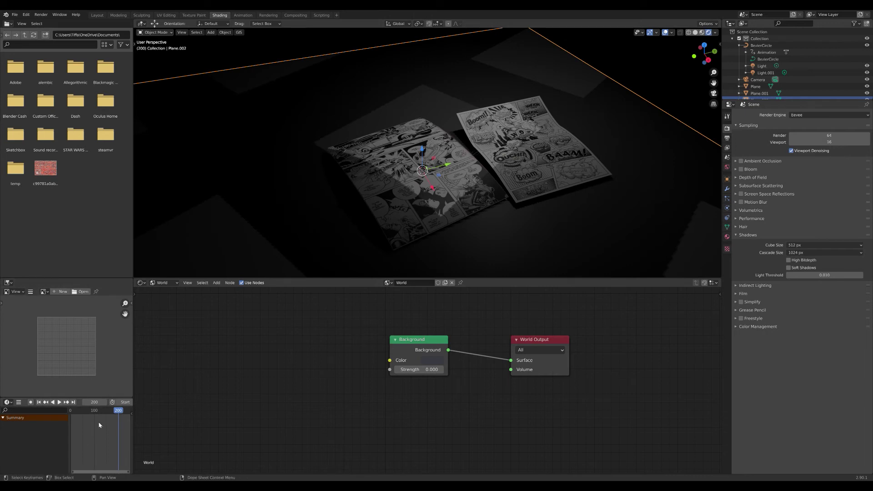
Play the animation from the start and examine the moving shadows on the comic pages up close.
{"action": "left_click", "coordinate": [97, 410]}
{"action": "key", "text": "space"}
{"action": "left_click", "coordinate": [71, 410]}
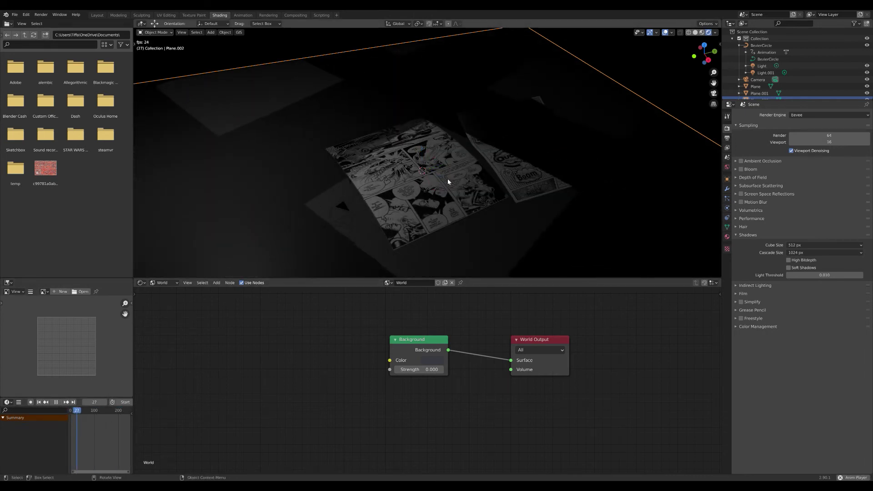
{"action": "middle_click_drag", "start_coordinate": [449, 181], "coordinate": [474, 214]}
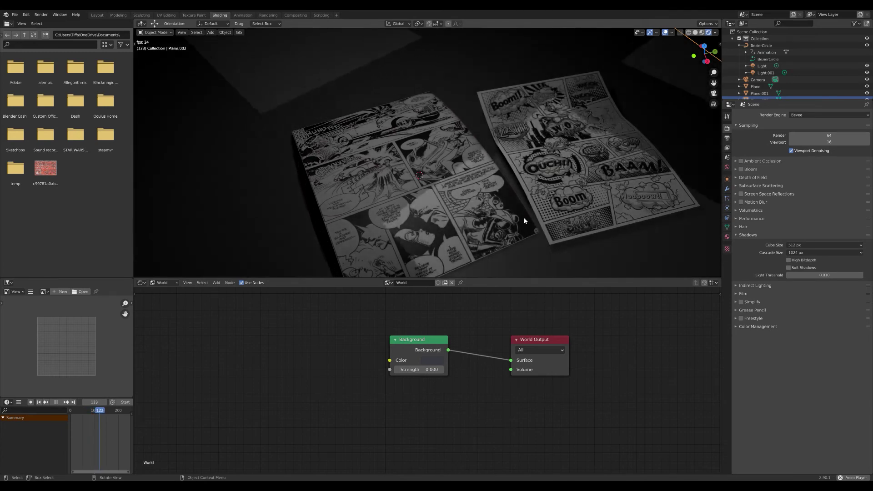
{"action": "key", "text": "space"}
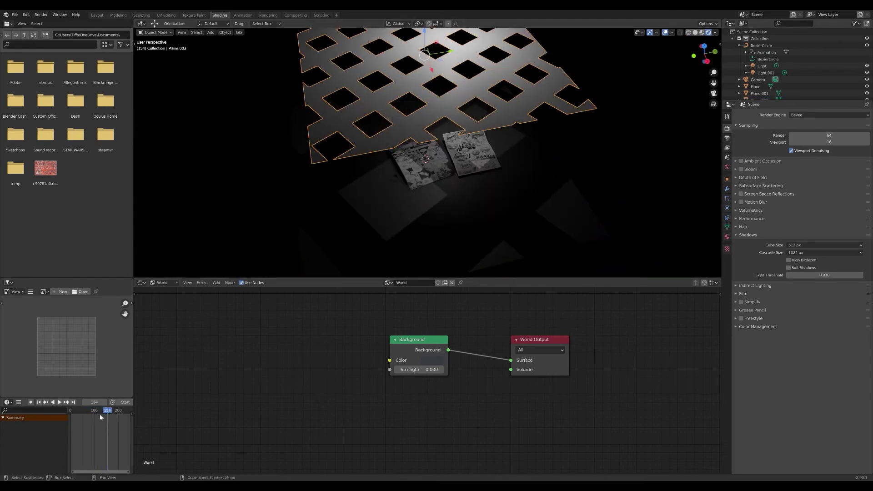
Insert a rotation keyframe for the lattice plane at frame 0, and rotate it about Z with another rotation keyframe at frame 202.
{"action": "key", "text": "i"}
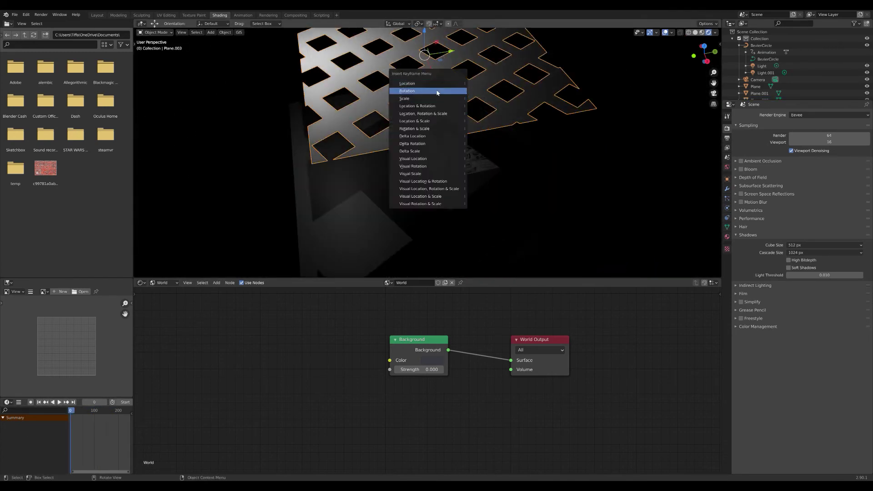
{"action": "left_click", "coordinate": [415, 165]}
{"action": "key", "text": "r"}
{"action": "key", "text": "z"}
{"action": "left_click", "coordinate": [402, 284]}
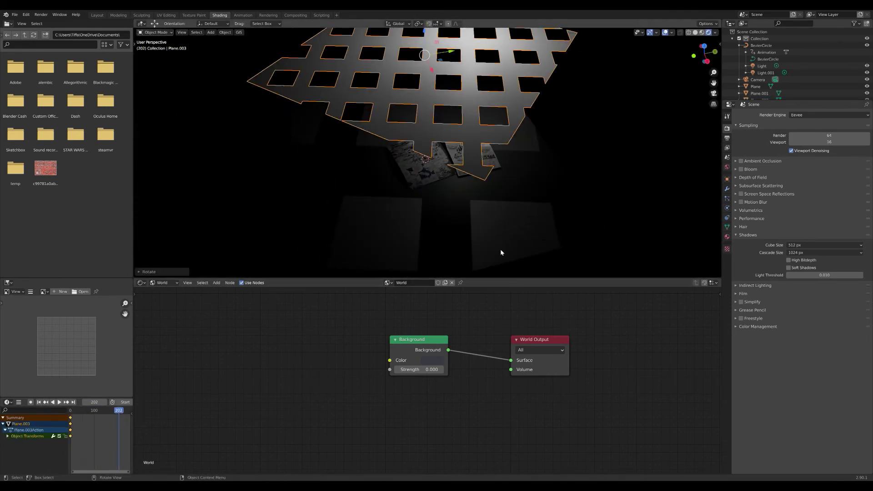
{"action": "key", "text": "i"}
{"action": "left_click", "coordinate": [487, 136]}
Play the animation from the first frame to examine the rotating lattice's shadows on the pages.
{"action": "scroll", "coordinate": [475, 233], "scroll_direction": "up", "scroll_amount": 15}
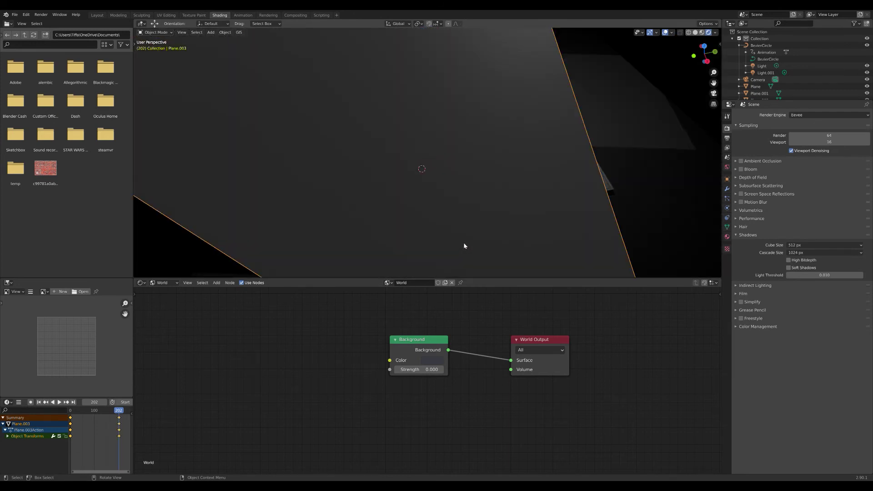
{"action": "key", "text": "shift+Left"}
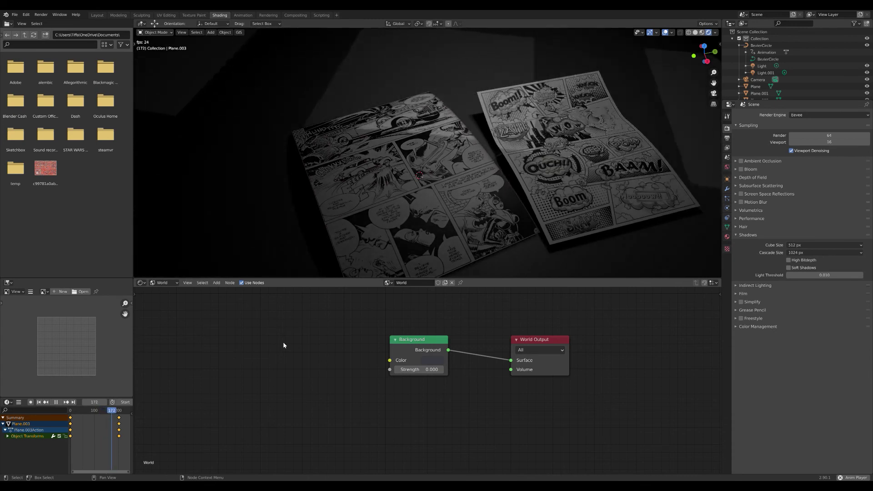
{"action": "key", "text": "space"}
Switch to the camera view and enable locking the camera to the view.
{"action": "key", "text": "KP_0"}
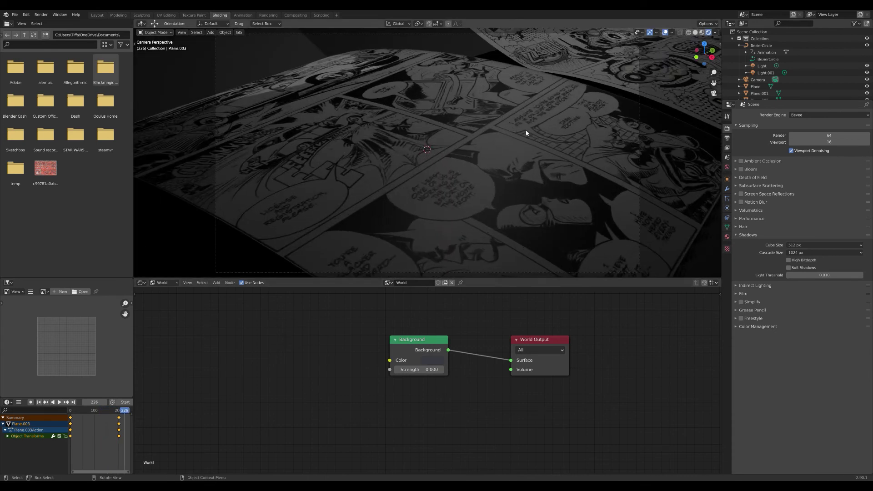
{"action": "key", "text": "n"}
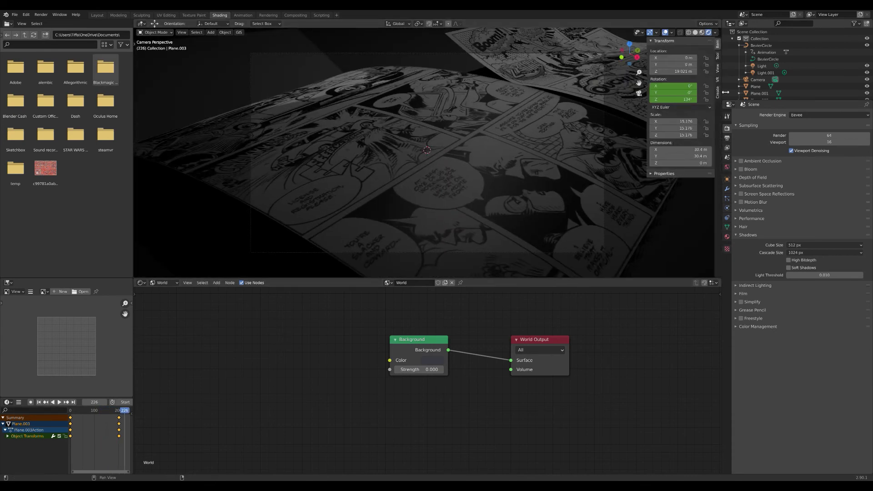
{"action": "left_click", "coordinate": [718, 79]}
{"action": "left_click", "coordinate": [718, 69]}
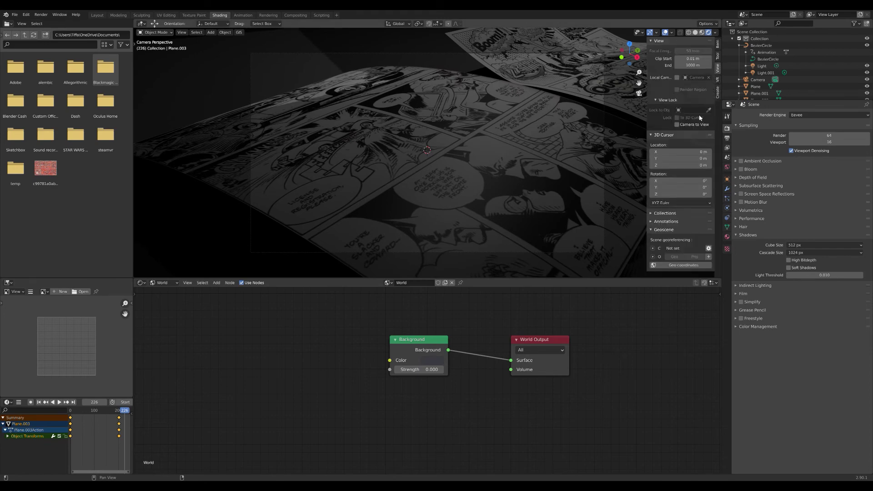
Reposition the camera to frame both comic pages from a low, angled viewpoint.
{"action": "scroll", "coordinate": [450, 129], "scroll_direction": "down", "scroll_amount": 3}
{"action": "middle_click_drag", "start_coordinate": [450, 128], "coordinate": [407, 175]}
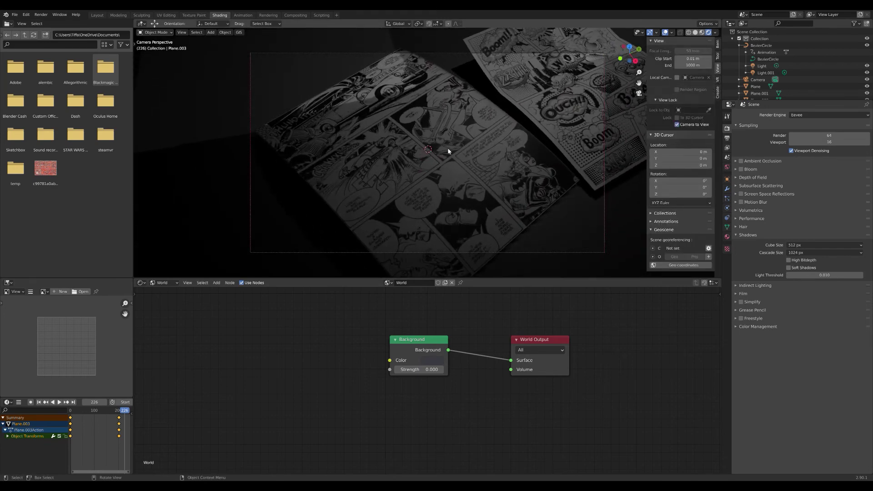
{"action": "scroll", "coordinate": [396, 181], "scroll_direction": "up", "scroll_amount": 6}
{"action": "middle_click_drag", "start_coordinate": [473, 162], "coordinate": [238, 192], "text": "shift"}
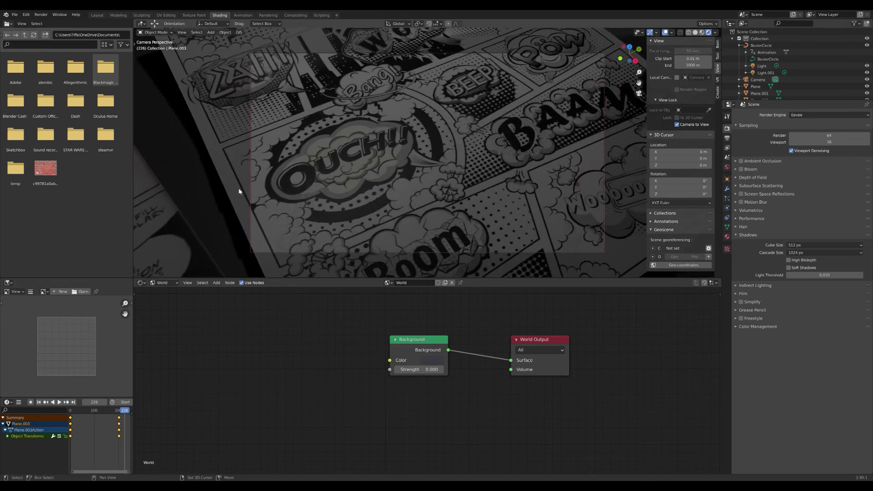
{"action": "middle_click_drag", "start_coordinate": [417, 185], "coordinate": [496, 143]}
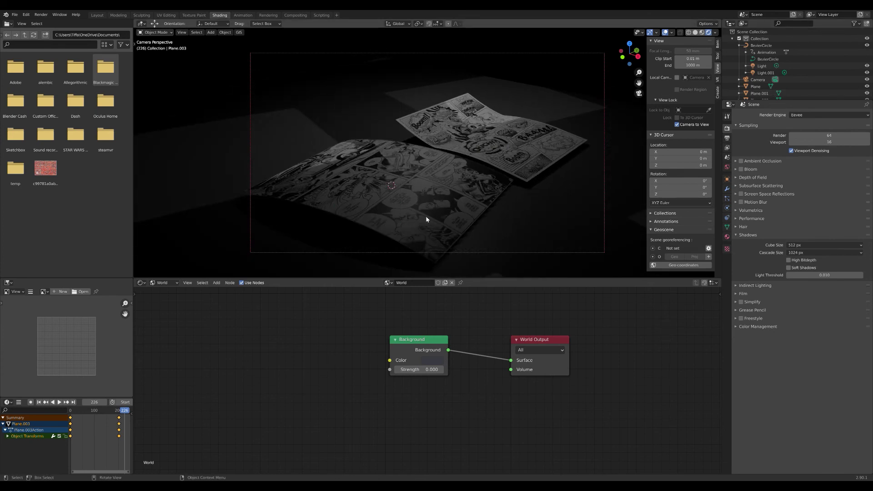
{"action": "middle_click_drag", "start_coordinate": [464, 186], "coordinate": [412, 183]}
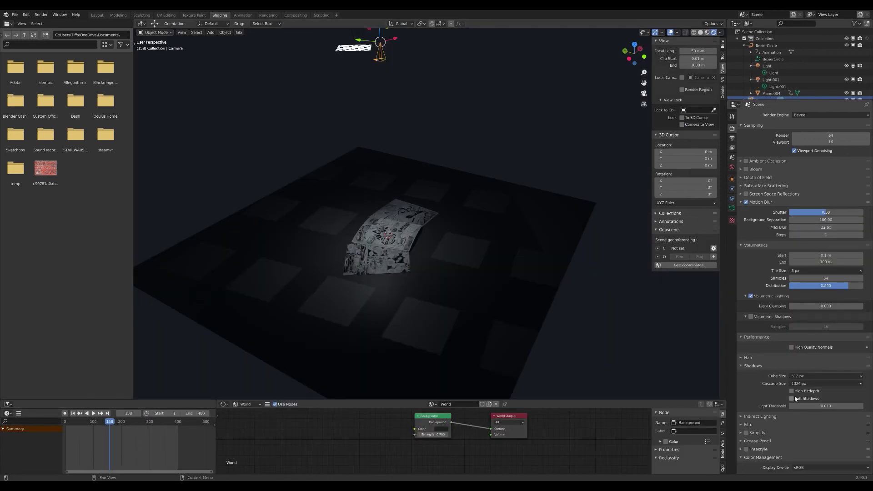
Toggle Soft Shadows on and back off to compare the lattice shadows on the ground plane.
{"action": "left_click", "coordinate": [790, 397]}
{"action": "left_click", "coordinate": [791, 398]}
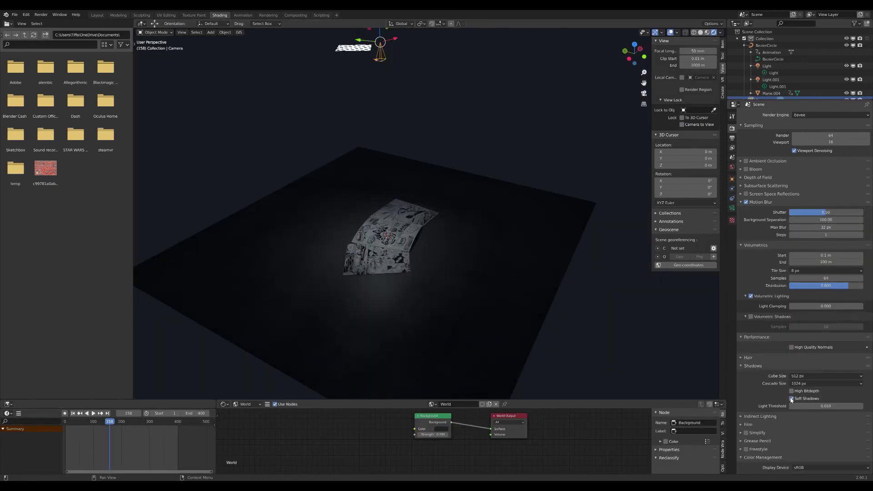
{"action": "left_click", "coordinate": [790, 397]}
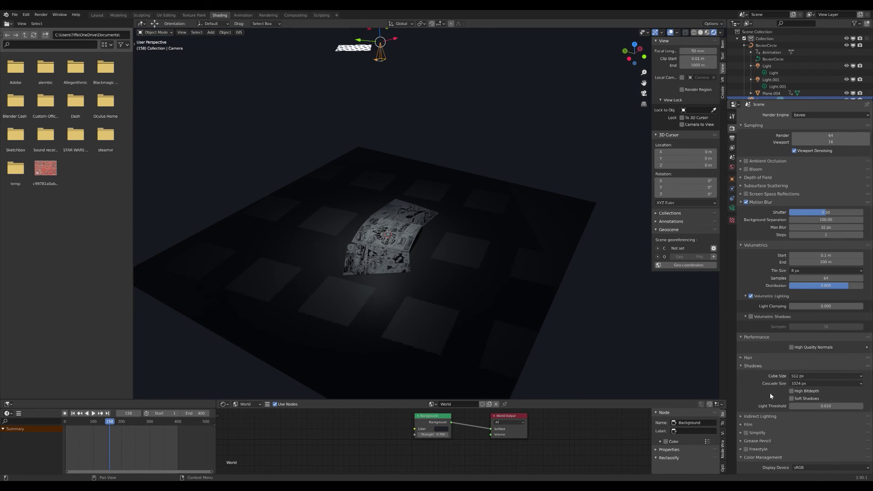